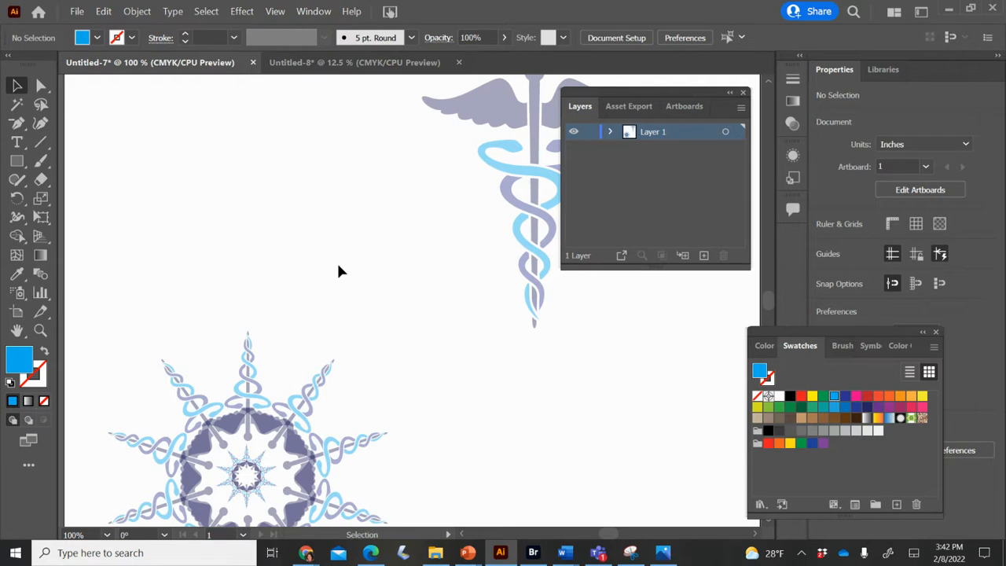
- Move the Layers panel off the artwork and reposition the large caduceus in the open area above the radial design
{"action": "left_click_drag", "start_coordinate": [728, 91], "coordinate": [954, 92]}
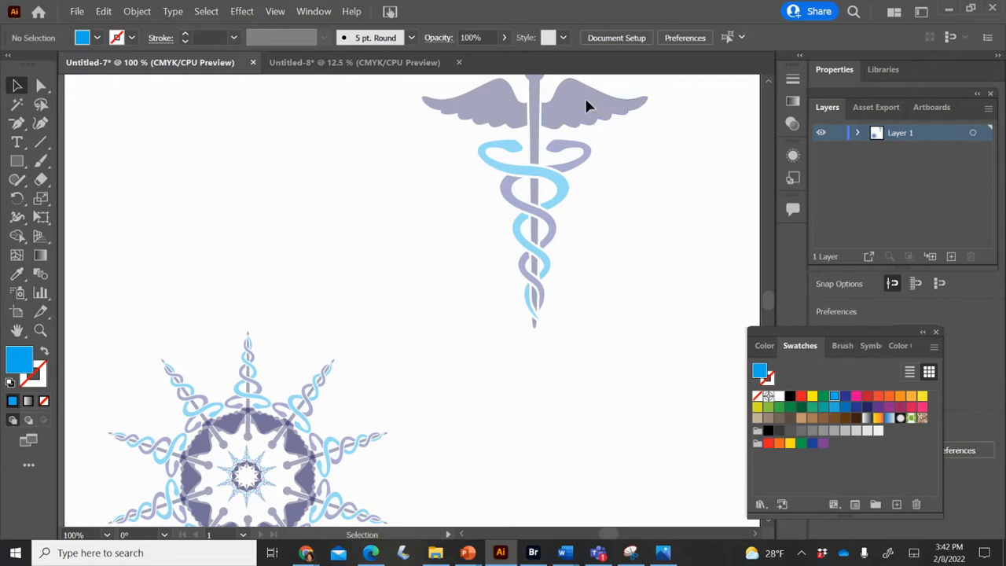
{"action": "left_click_drag", "start_coordinate": [588, 101], "coordinate": [558, 179]}
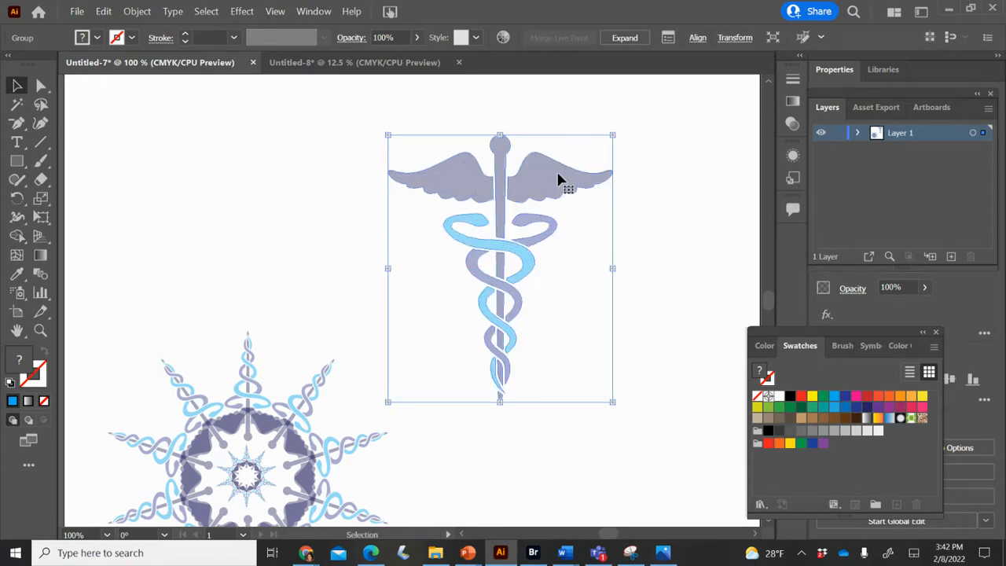
{"action": "scroll", "coordinate": [426, 294], "scroll_direction": "down", "scroll_amount": 3}
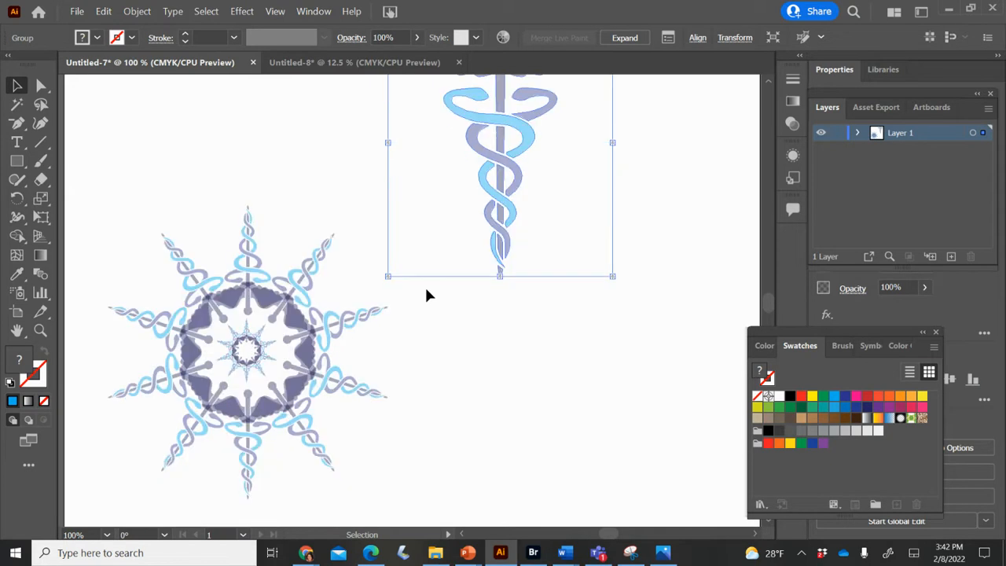
{"action": "scroll", "coordinate": [427, 295], "scroll_direction": "up", "scroll_amount": 1}
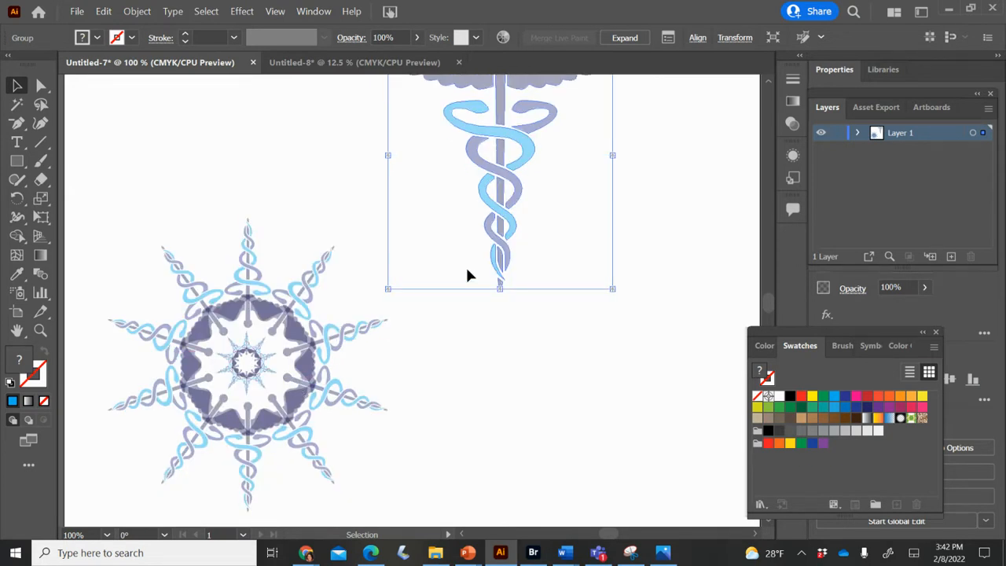
{"action": "scroll", "coordinate": [467, 275], "scroll_direction": "up", "scroll_amount": 4}
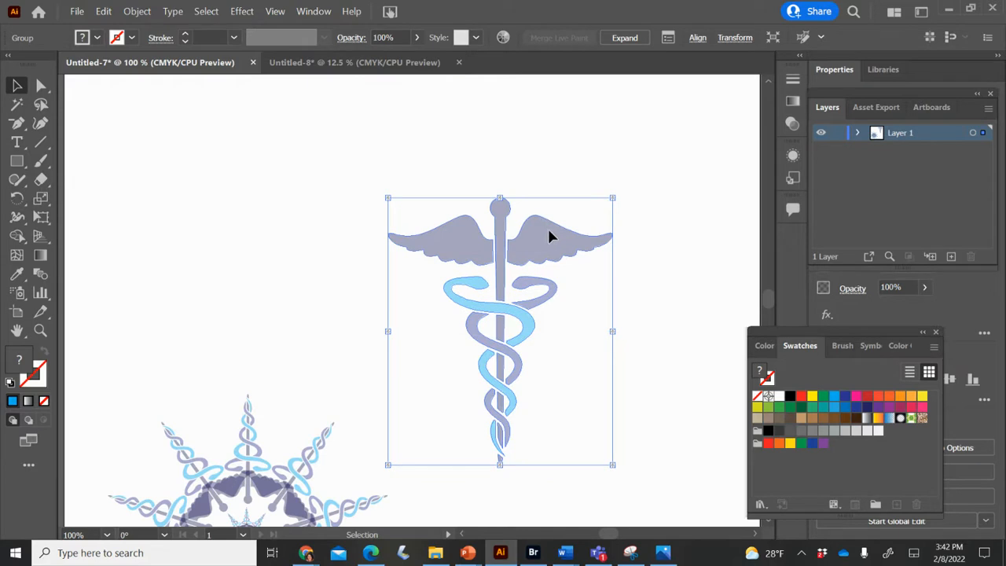
{"action": "left_click_drag", "start_coordinate": [548, 231], "coordinate": [569, 155]}
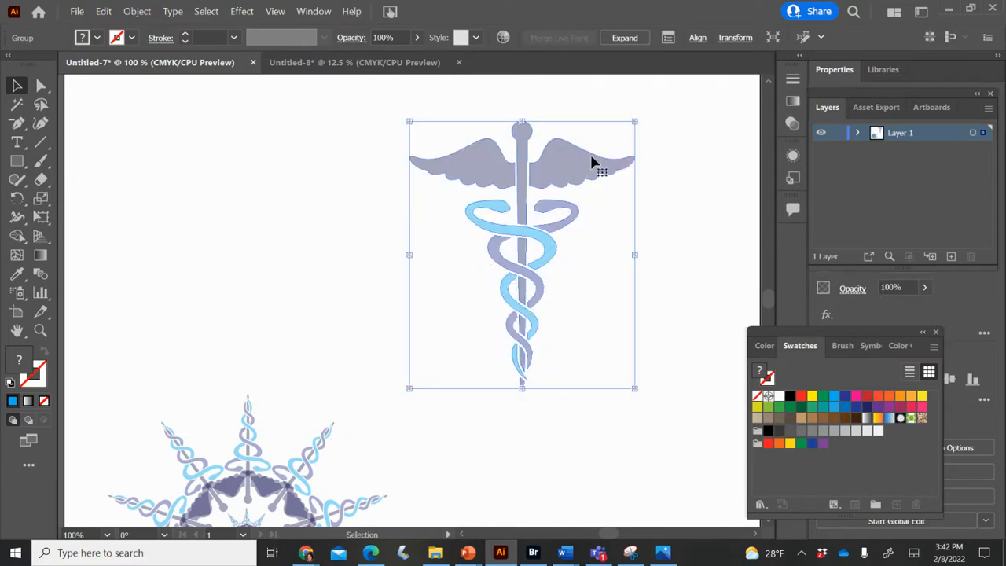
- Reflect the large caduceus across the horizontal axis so it points upward
{"action": "right_click", "coordinate": [528, 187]}
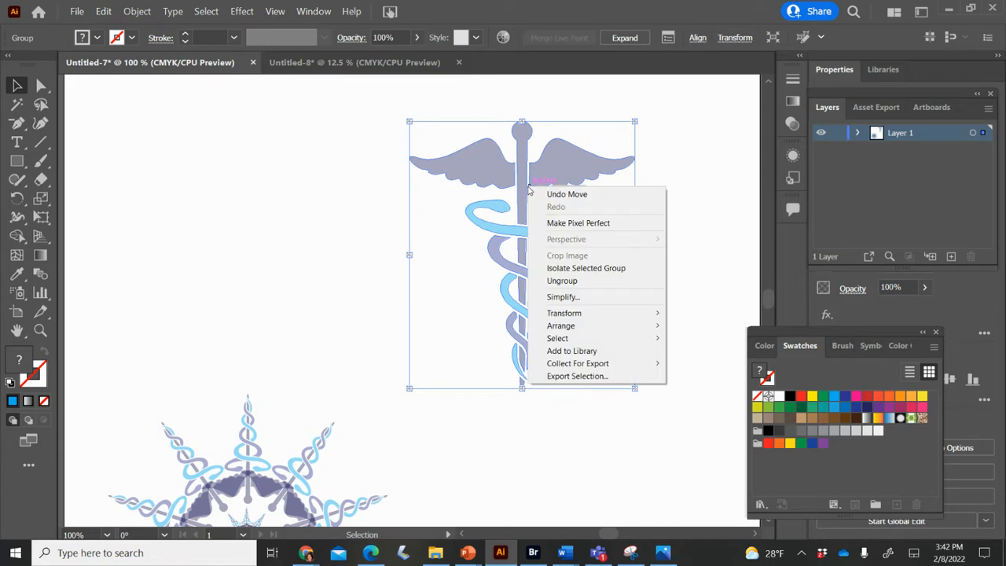
{"action": "mouse_move", "coordinate": [567, 314]}
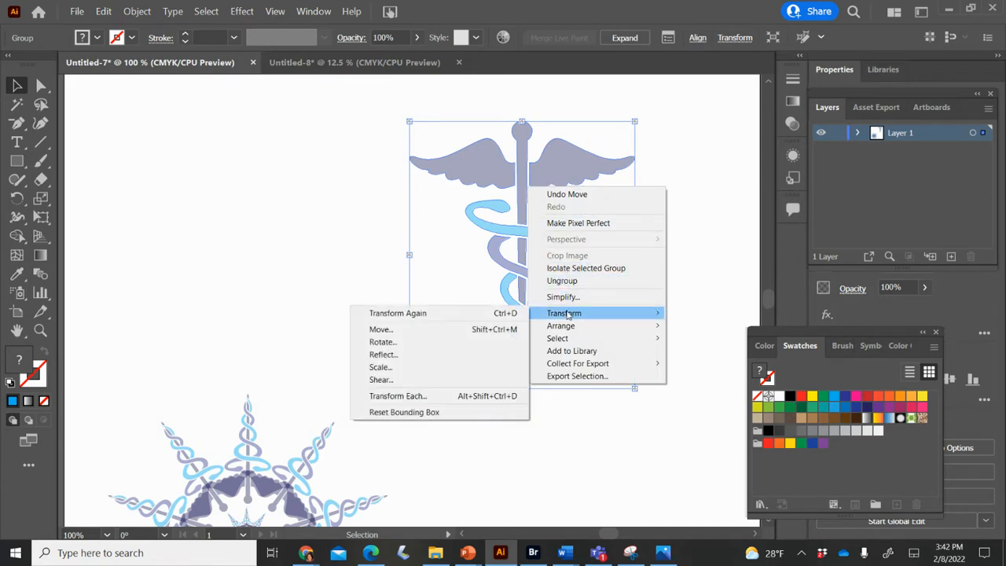
{"action": "left_click", "coordinate": [430, 355]}
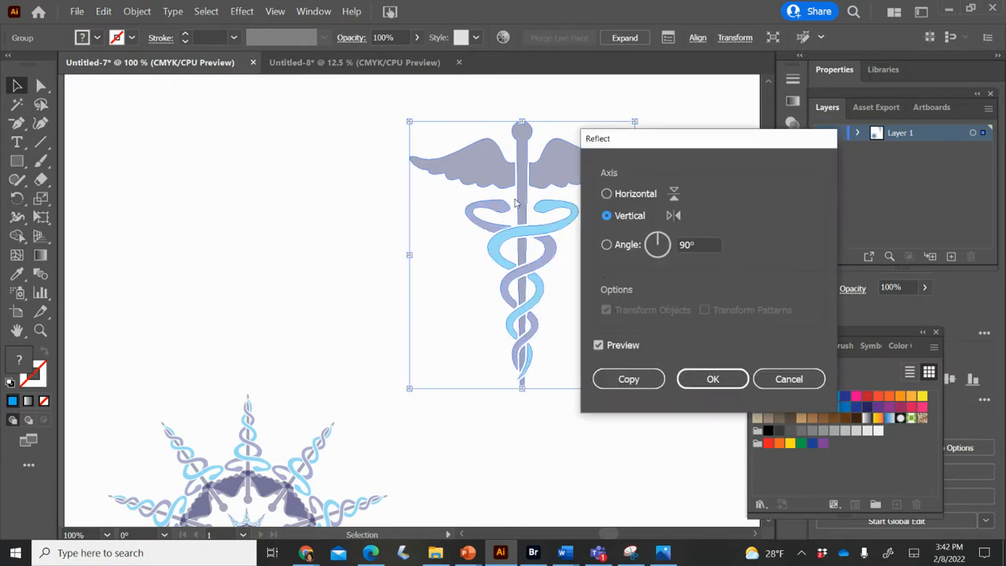
{"action": "left_click", "coordinate": [606, 194]}
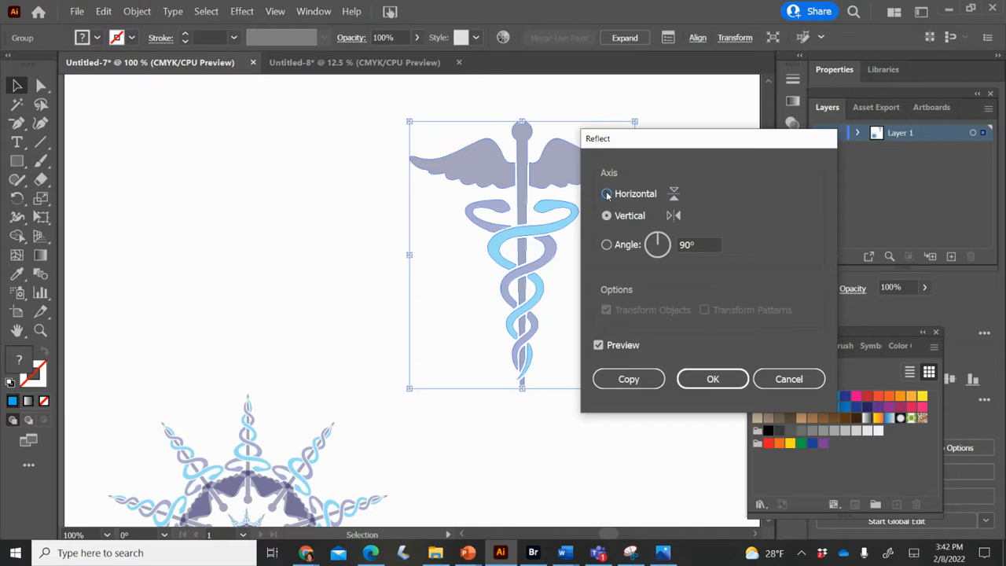
{"action": "left_click", "coordinate": [710, 380]}
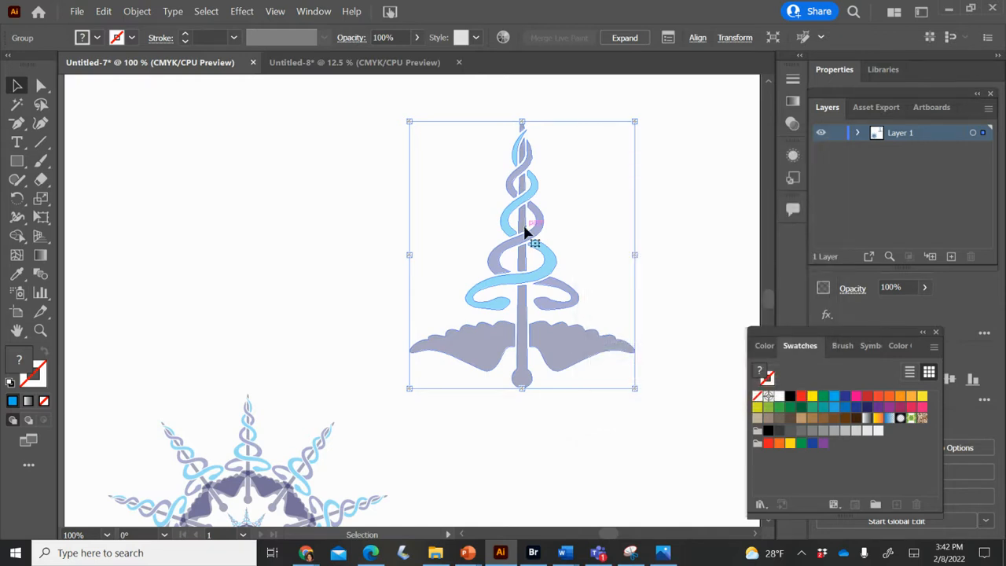
- Scale the flipped caduceus down proportionally to roughly two thirds and place it in the upper part of the artboard
{"action": "left_click_drag", "start_coordinate": [524, 227], "coordinate": [519, 178]}
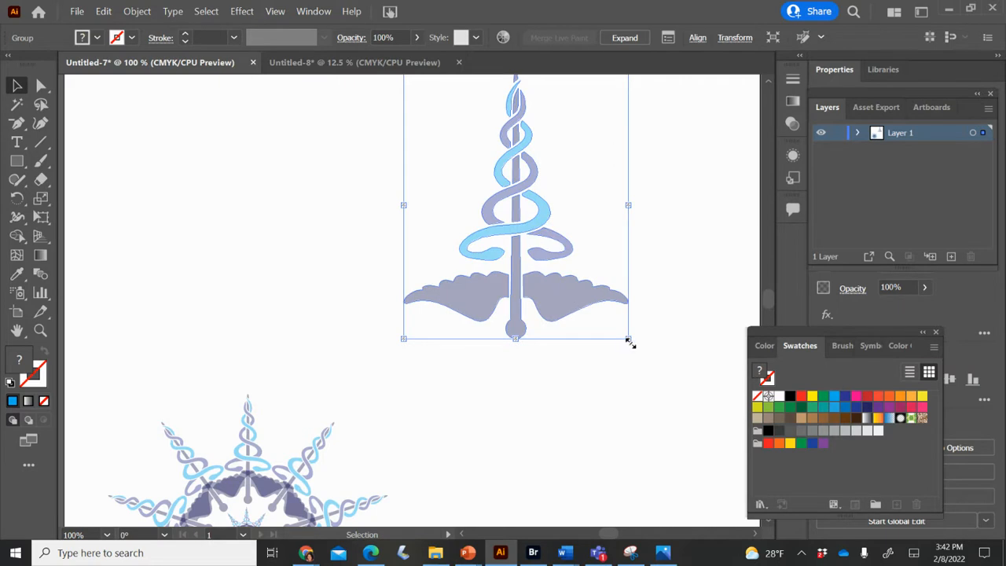
{"action": "left_click_drag", "start_coordinate": [628, 338], "coordinate": [556, 237]}
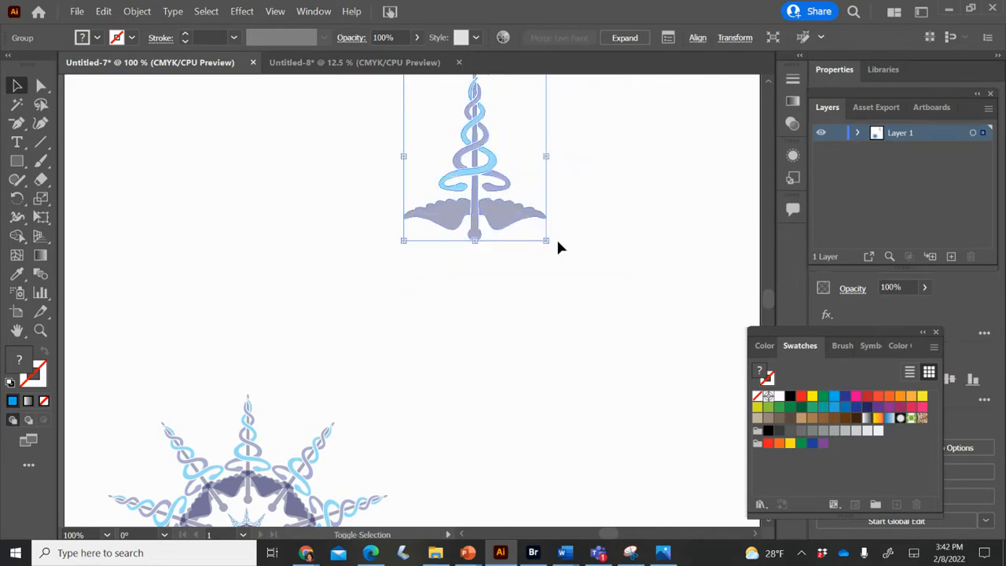
{"action": "left_click_drag", "start_coordinate": [473, 206], "coordinate": [515, 240]}
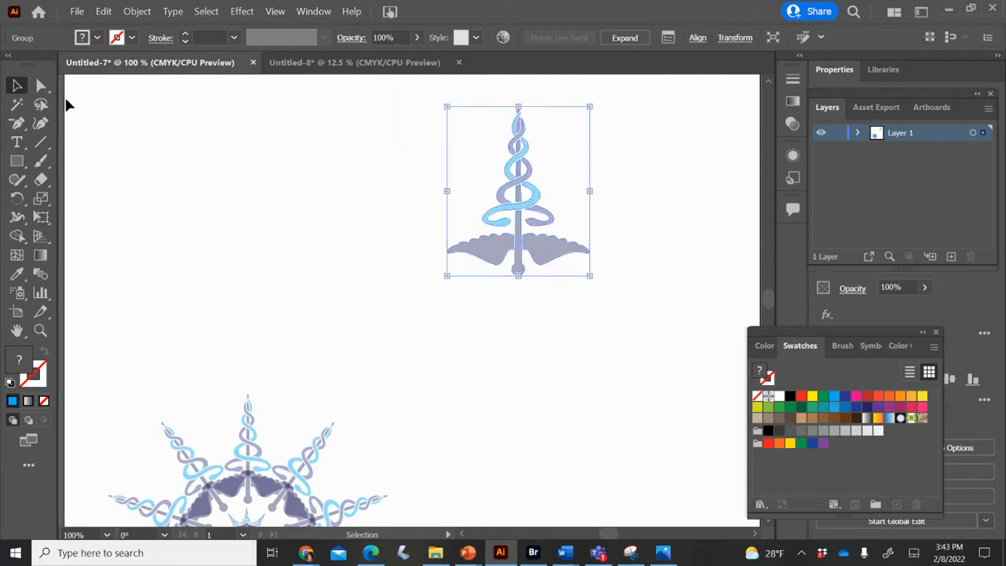
- Draw a blue circle with the Ellipse tool below the flipped caduceus, slightly wider than its wings
{"action": "right_click", "coordinate": [273, 331]}
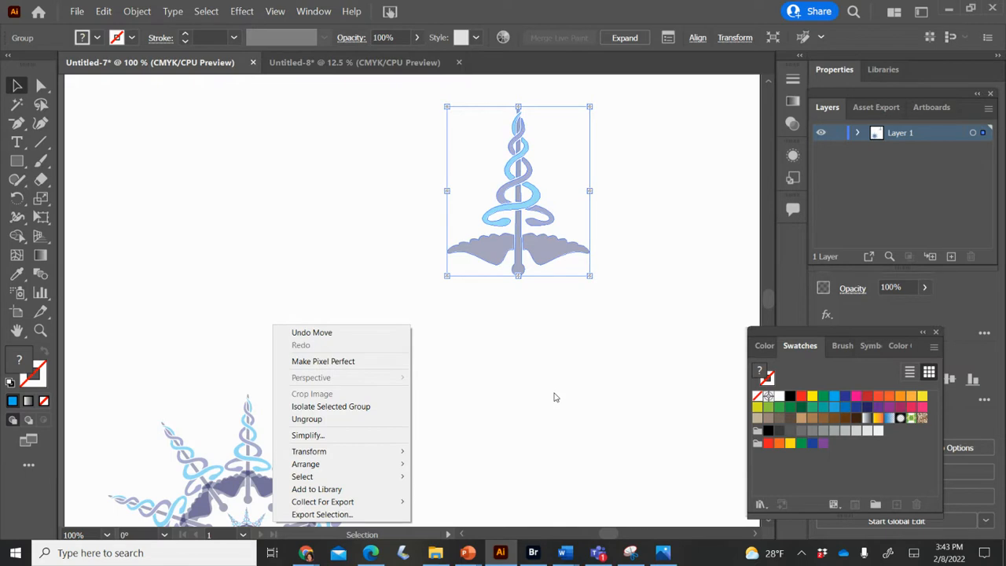
{"action": "left_click", "coordinate": [19, 162]}
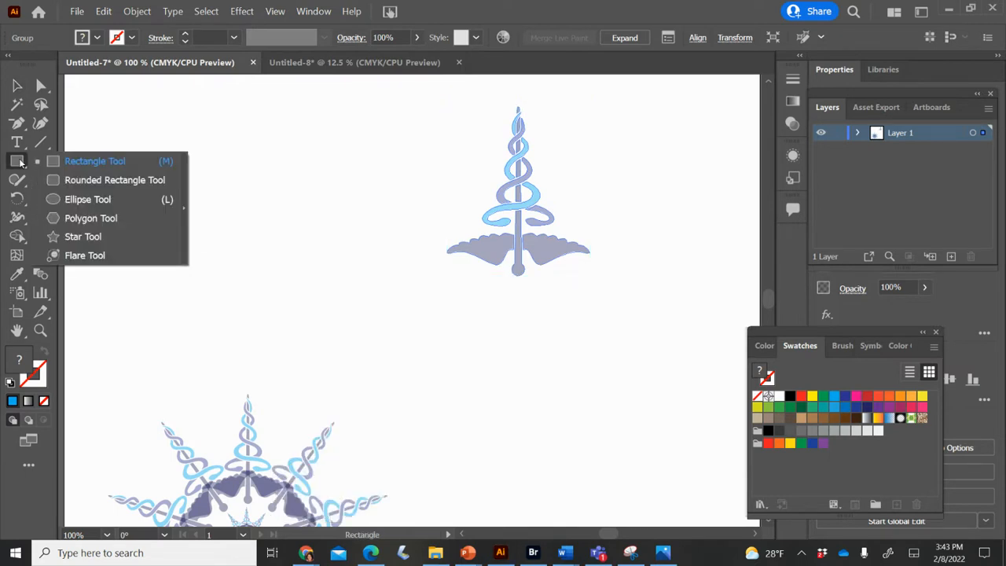
{"action": "left_click", "coordinate": [75, 199]}
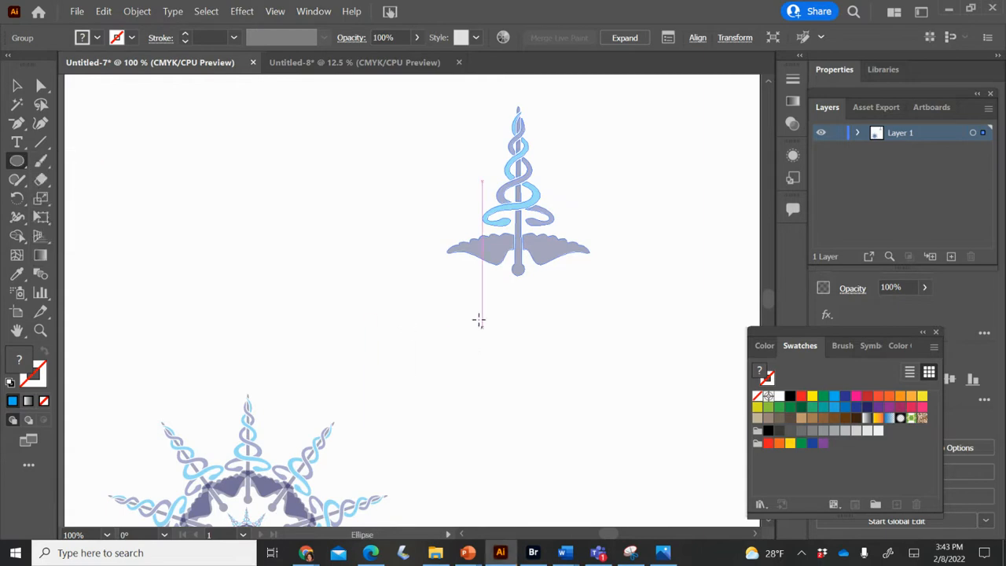
{"action": "left_click_drag", "start_coordinate": [479, 308], "coordinate": [629, 444]}
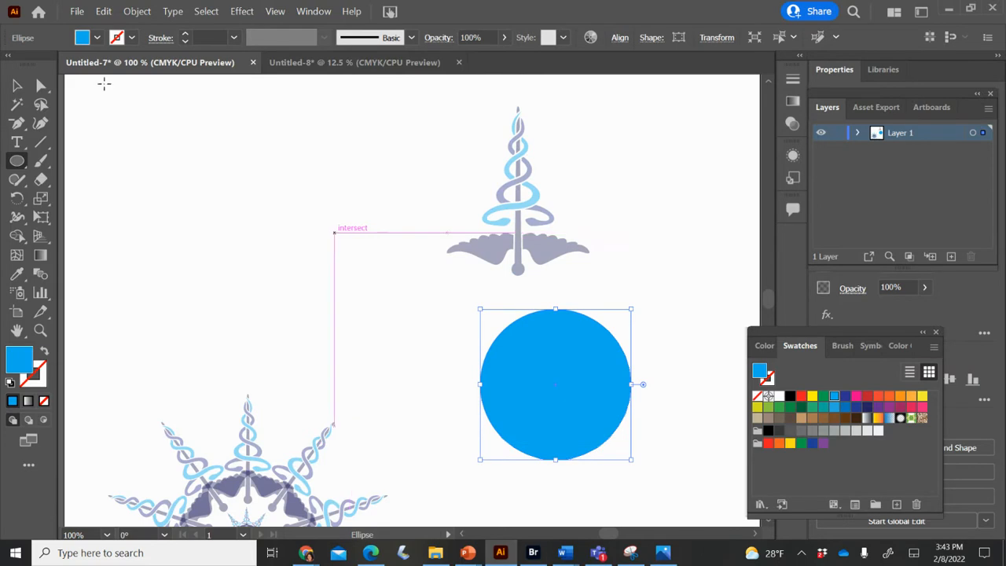
{"action": "left_click", "coordinate": [19, 91]}
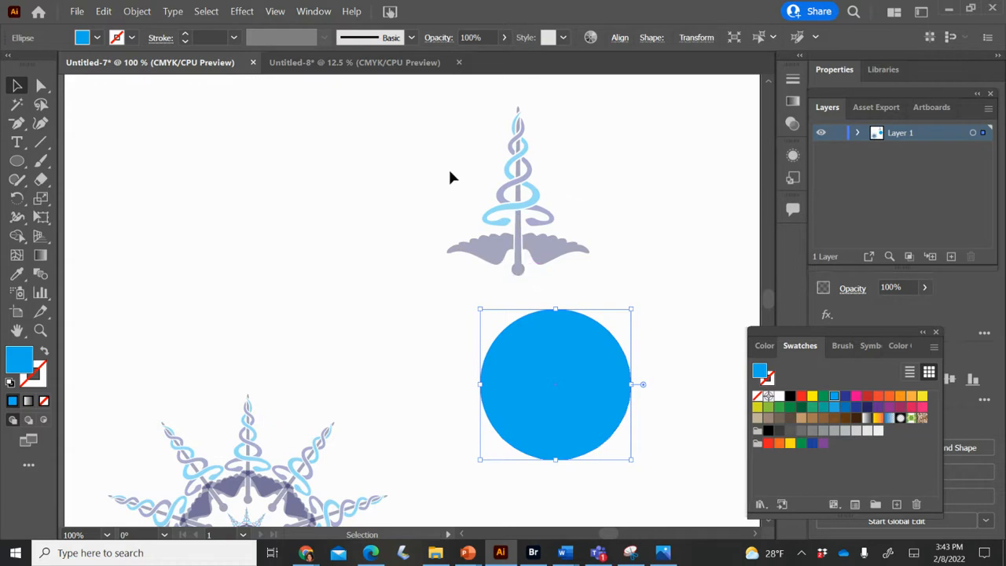
- Center the caduceus and the blue circle horizontally on each other using Align to Selection, moving the Swatches panel out of the way
{"action": "left_click_drag", "start_coordinate": [445, 162], "coordinate": [661, 464]}
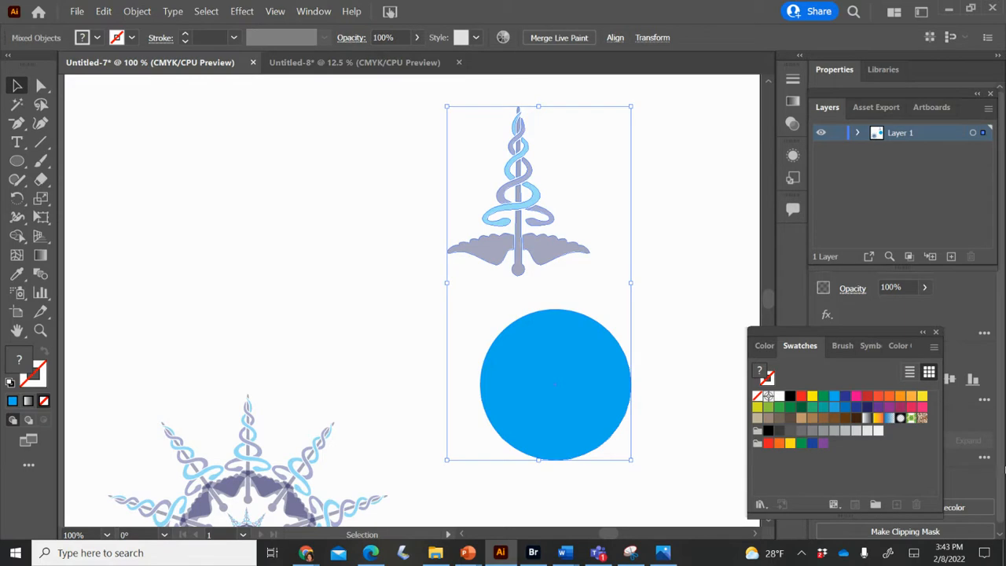
{"action": "left_click_drag", "start_coordinate": [893, 339], "coordinate": [750, 463]}
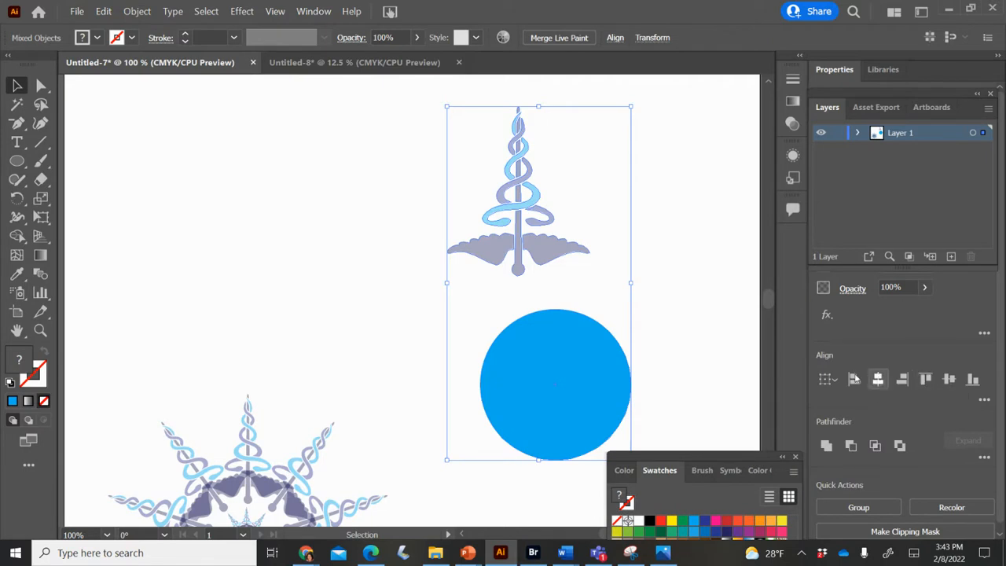
{"action": "left_click", "coordinate": [838, 380]}
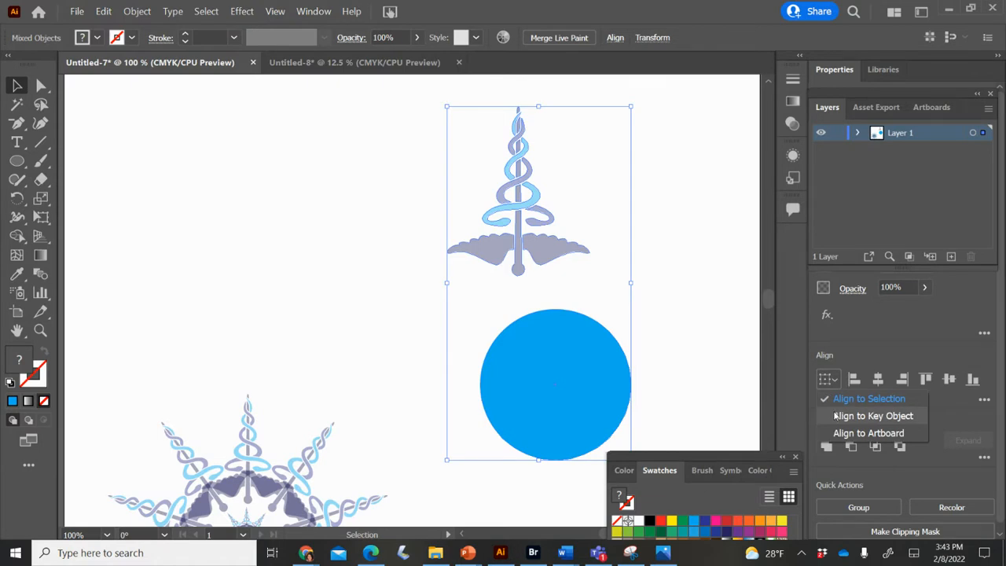
{"action": "left_click", "coordinate": [880, 339]}
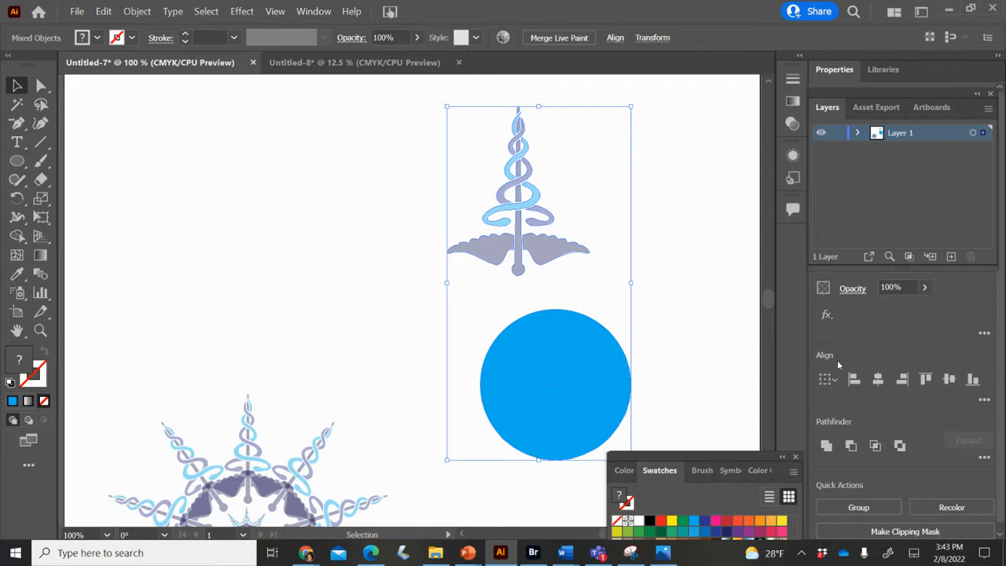
{"action": "left_click", "coordinate": [825, 380]}
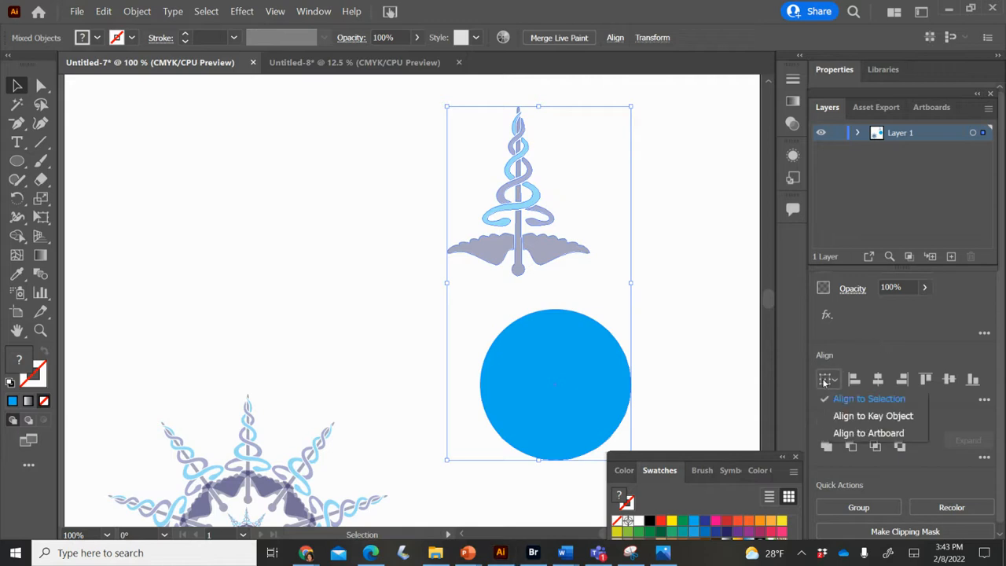
{"action": "left_click", "coordinate": [871, 396]}
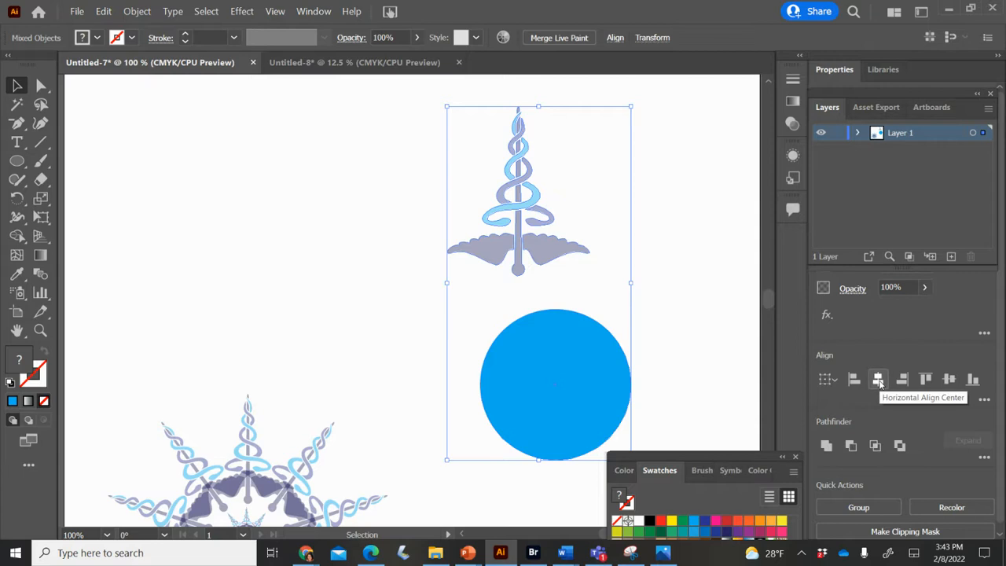
{"action": "left_click", "coordinate": [879, 381]}
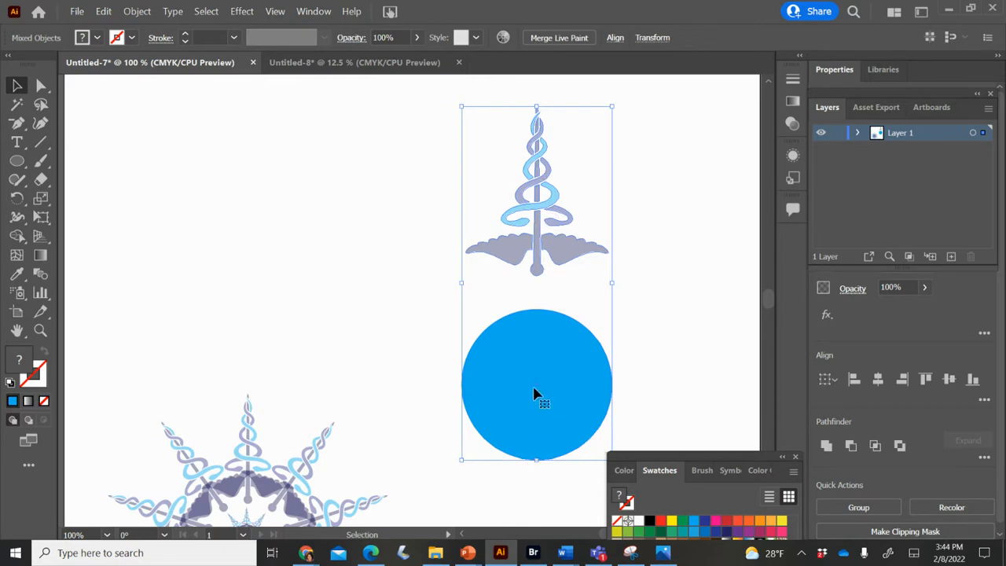
{"action": "left_click_drag", "start_coordinate": [534, 394], "coordinate": [538, 390]}
{"action": "left_click", "coordinate": [678, 277]}
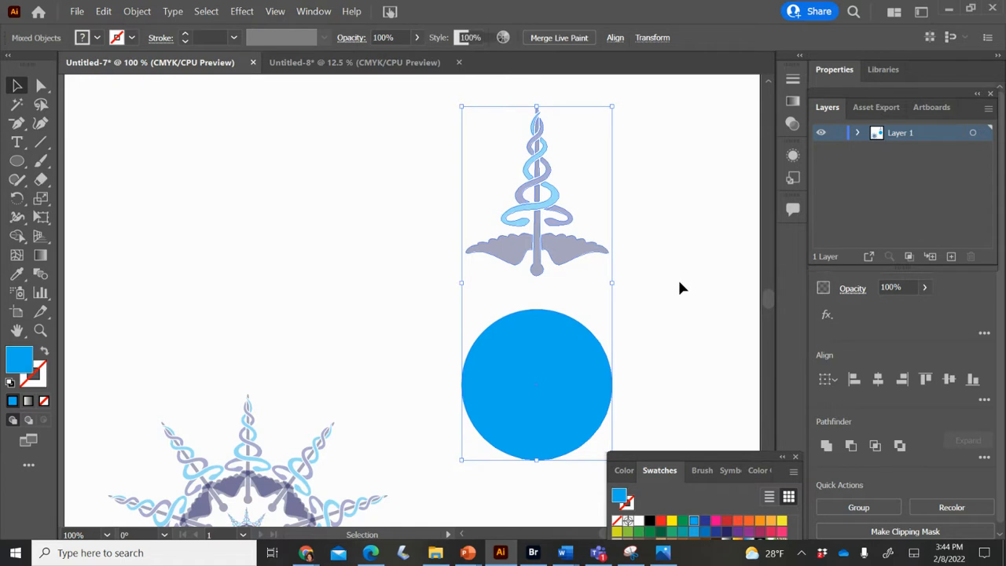
- Nudge the caduceus straight down until its rounded base just touches the top of the blue circle
{"action": "left_click", "coordinate": [572, 261]}
{"action": "key", "text": "Down"}
{"action": "key", "text": "Down"}
{"action": "key", "text": "Down"}
{"action": "key", "text": "Down"}
{"action": "key", "text": "Down"}
{"action": "key", "text": "Down"}
{"action": "key", "text": "Down"}
{"action": "key", "text": "Down"}
{"action": "key", "text": "Down"}
{"action": "key", "text": "Down"}
{"action": "key", "text": "Down"}
{"action": "key", "text": "Down"}
{"action": "key", "text": "Down"}
{"action": "key", "text": "Down"}
{"action": "key", "text": "Down"}
{"action": "key", "text": "Down"}
{"action": "key", "text": "Down"}
{"action": "key", "text": "Down"}
{"action": "key", "text": "Down"}
{"action": "key", "text": "Down"}
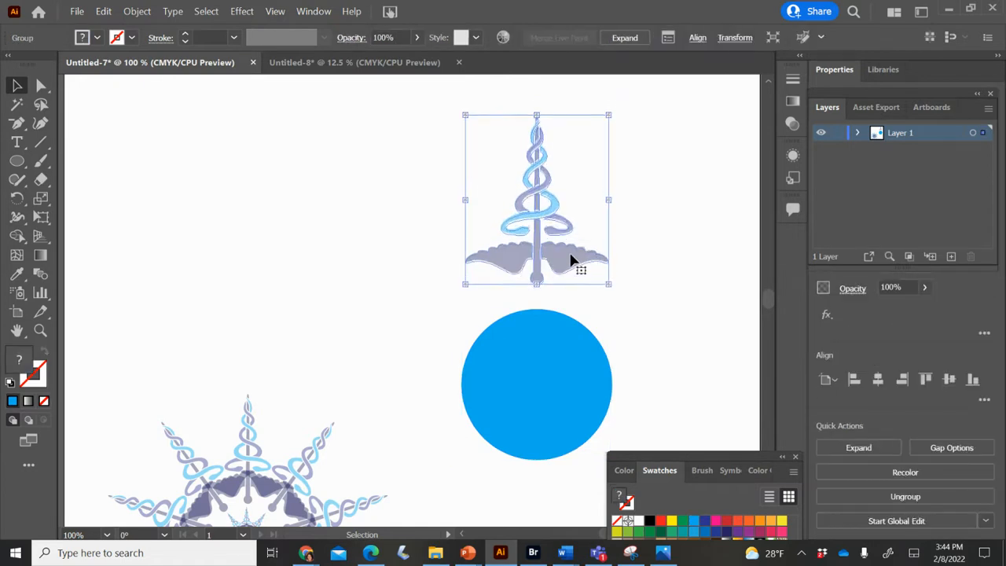
{"action": "key", "text": "Down"}
{"action": "key", "text": "Down"}
{"action": "key", "text": "Down"}
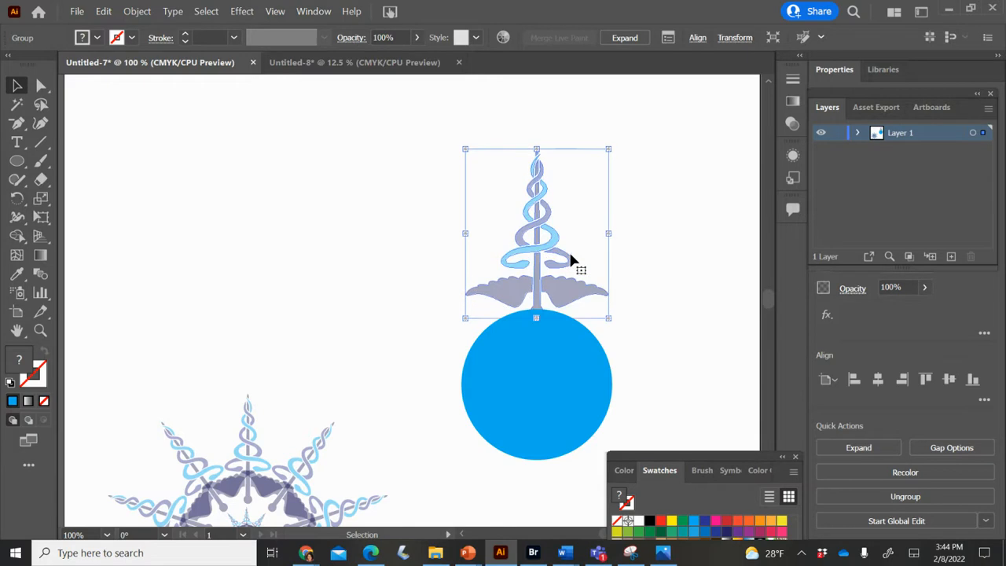
{"action": "key", "text": "Up"}
{"action": "key", "text": "Up"}
{"action": "key", "text": "Up"}
{"action": "key", "text": "Up"}
{"action": "key", "text": "Up"}
{"action": "key", "text": "Up"}
{"action": "key", "text": "Up"}
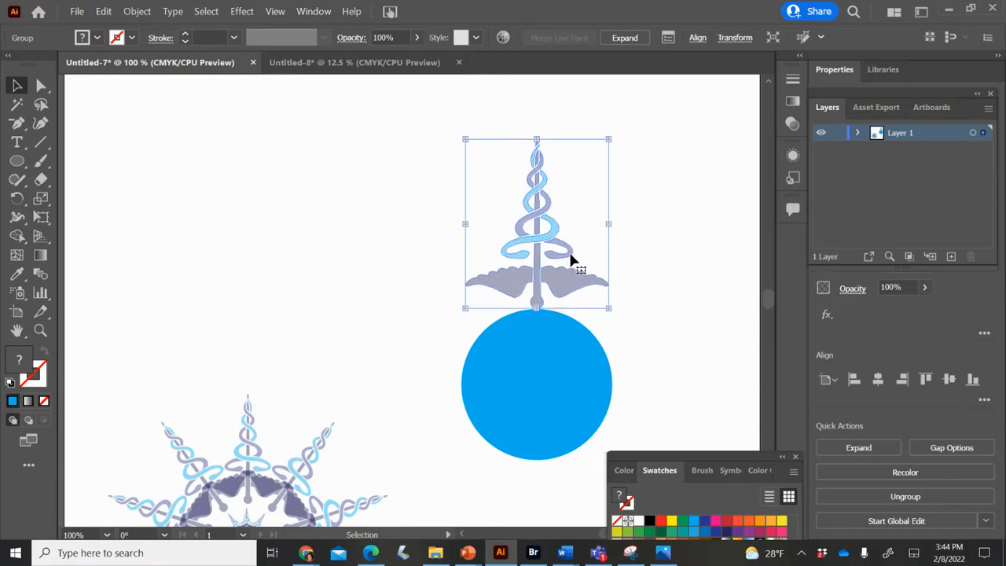
- Select the flipped caduceus together with the blue circle and make a copy rotated 36° around the circle's center
{"action": "left_click", "coordinate": [542, 328]}
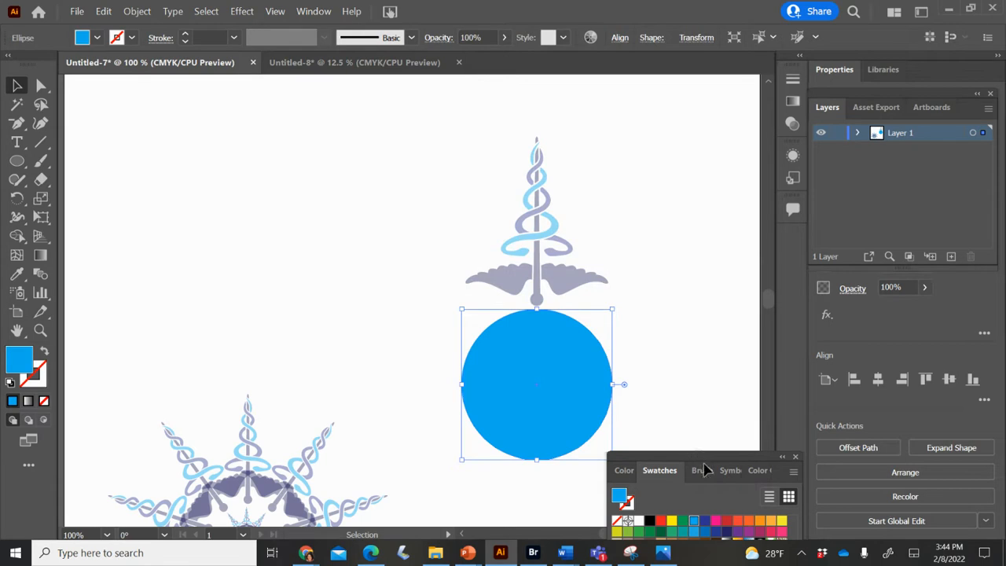
{"action": "scroll", "coordinate": [800, 522], "scroll_direction": "right", "scroll_amount": 2}
{"action": "left_click", "coordinate": [629, 346]}
{"action": "scroll", "coordinate": [493, 299], "scroll_direction": "right", "scroll_amount": 6}
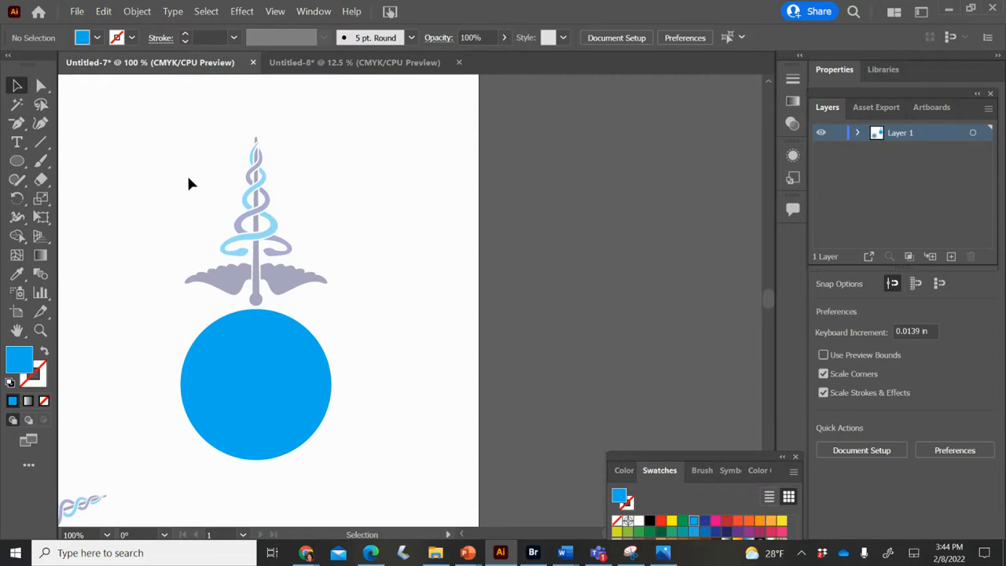
{"action": "left_click_drag", "start_coordinate": [181, 170], "coordinate": [328, 434]}
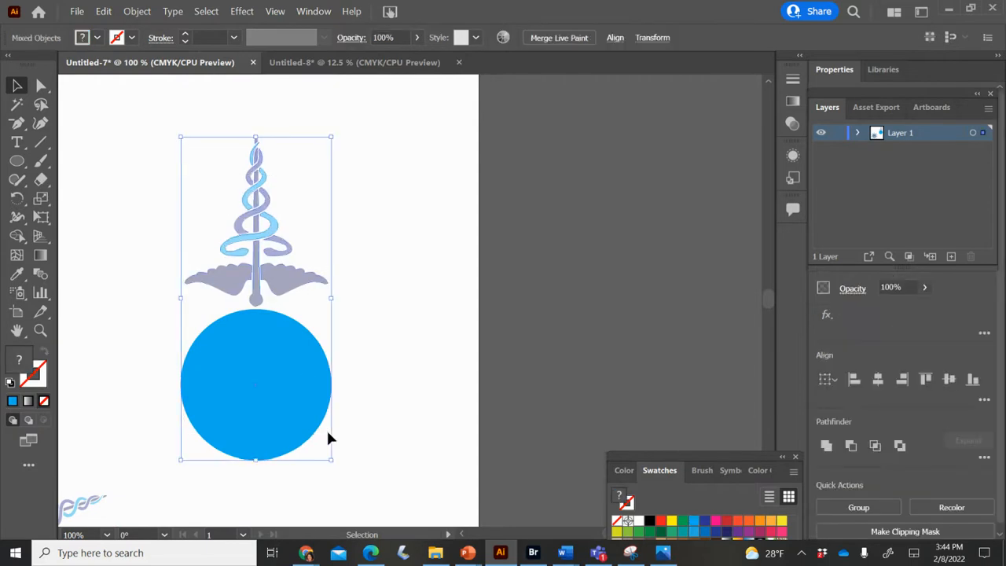
{"action": "left_click", "coordinate": [17, 199]}
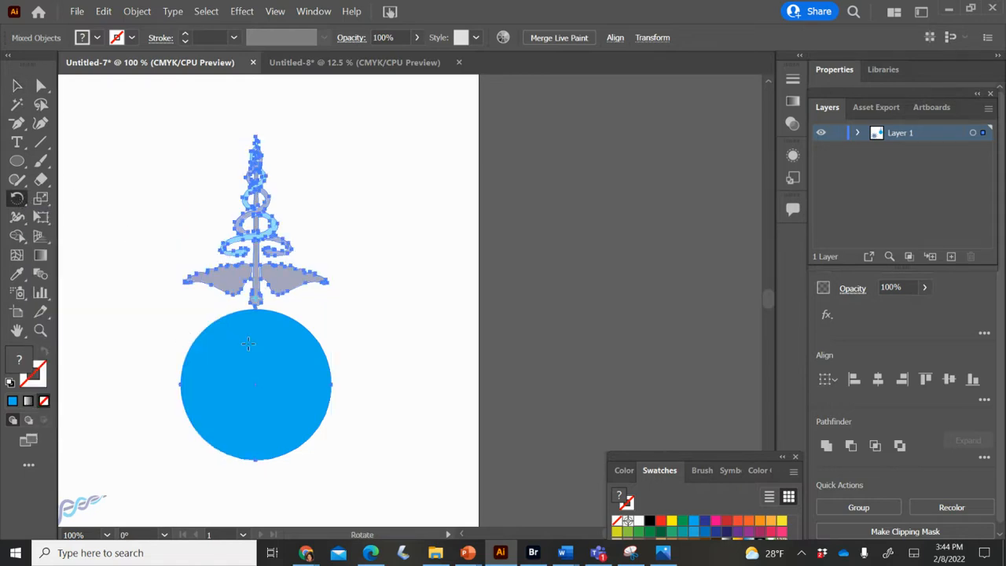
{"action": "left_click", "coordinate": [254, 382], "text": "alt"}
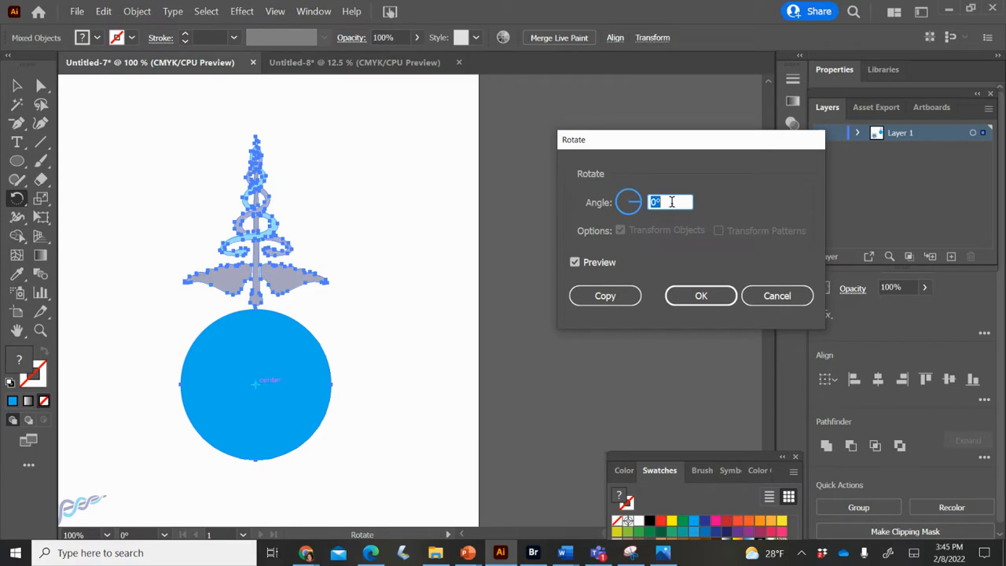
{"action": "type", "text": "36"}
{"action": "left_click", "coordinate": [597, 304]}
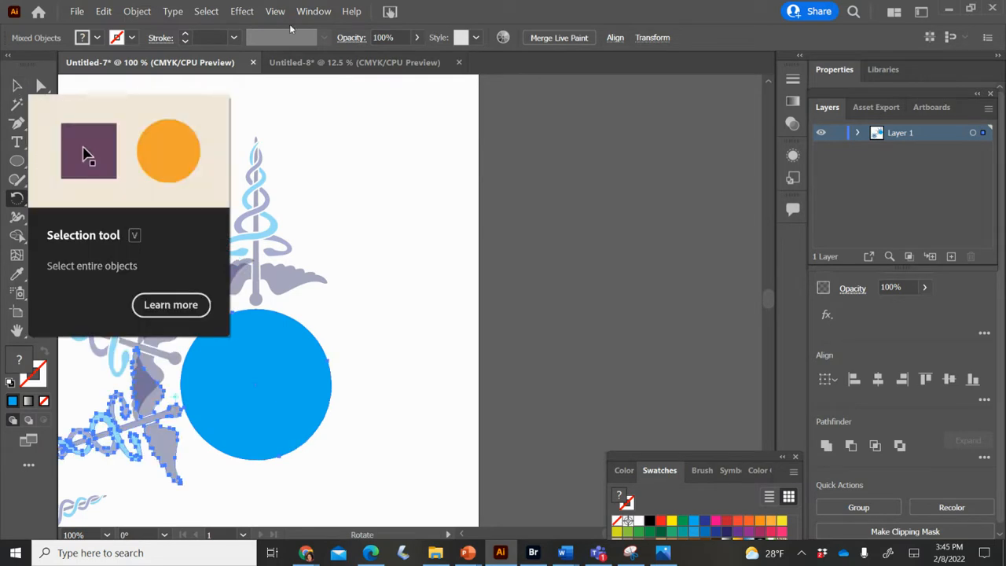
- Repeat the rotated copy until ten caducei form a full ring around the blue circle, and deselect everything
{"action": "key", "text": "ctrl+d"}
{"action": "key", "text": "ctrl+d"}
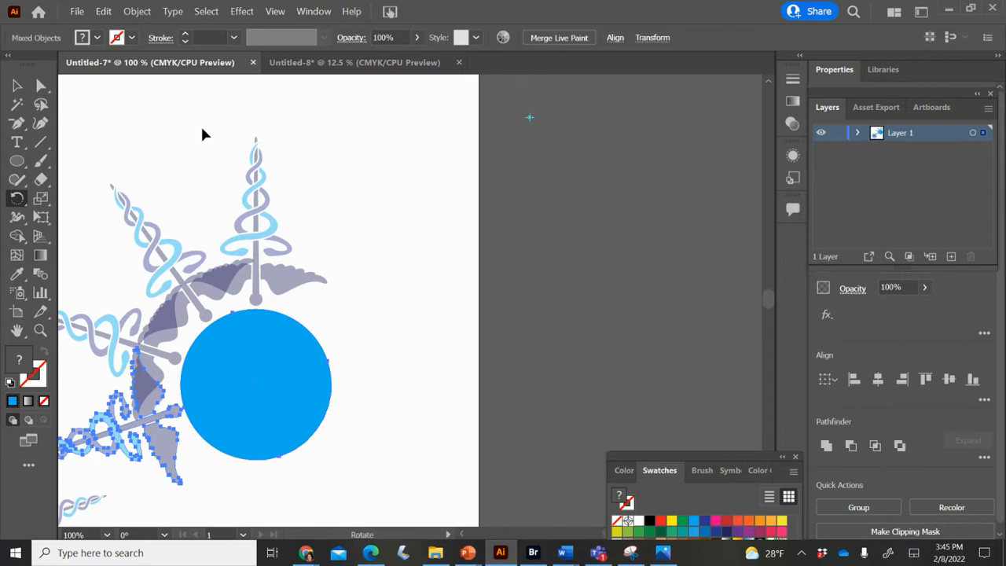
{"action": "key", "text": "ctrl+d"}
{"action": "key", "text": "ctrl+d"}
{"action": "key", "text": "ctrl+d"}
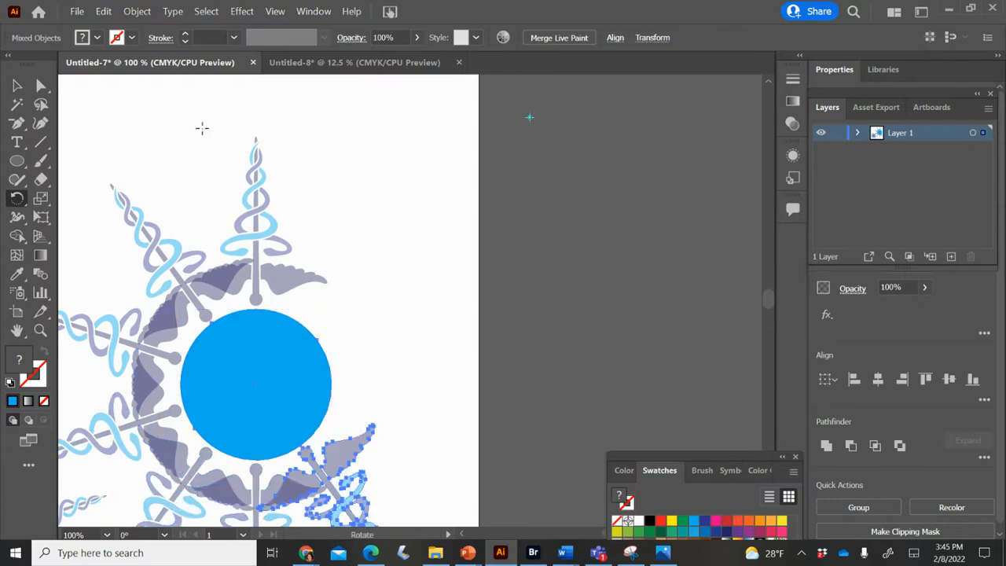
{"action": "key", "text": "ctrl+d"}
{"action": "key", "text": "ctrl+d"}
{"action": "key", "text": "ctrl+d"}
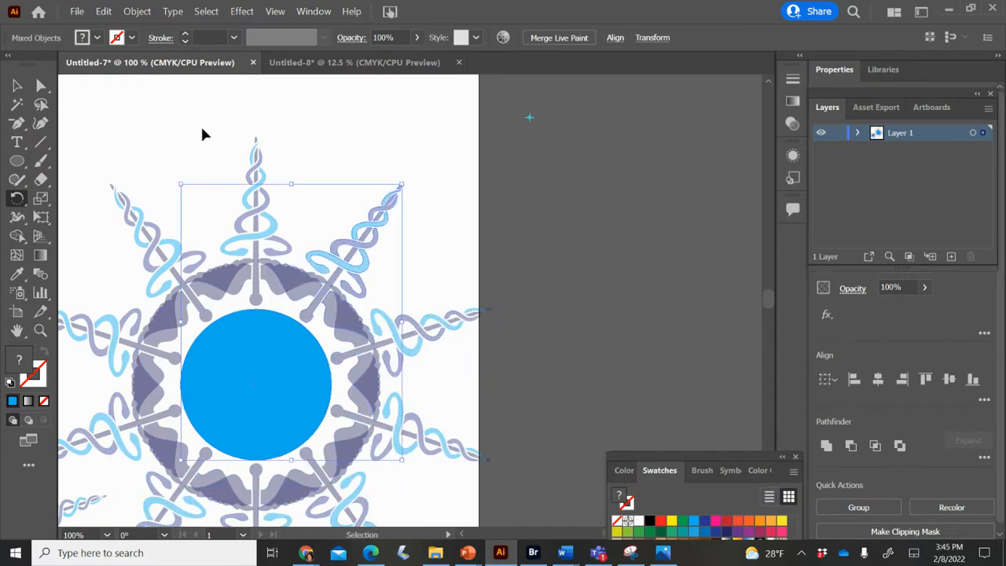
{"action": "left_click", "coordinate": [202, 128], "text": "ctrl"}
{"action": "key", "text": "v"}
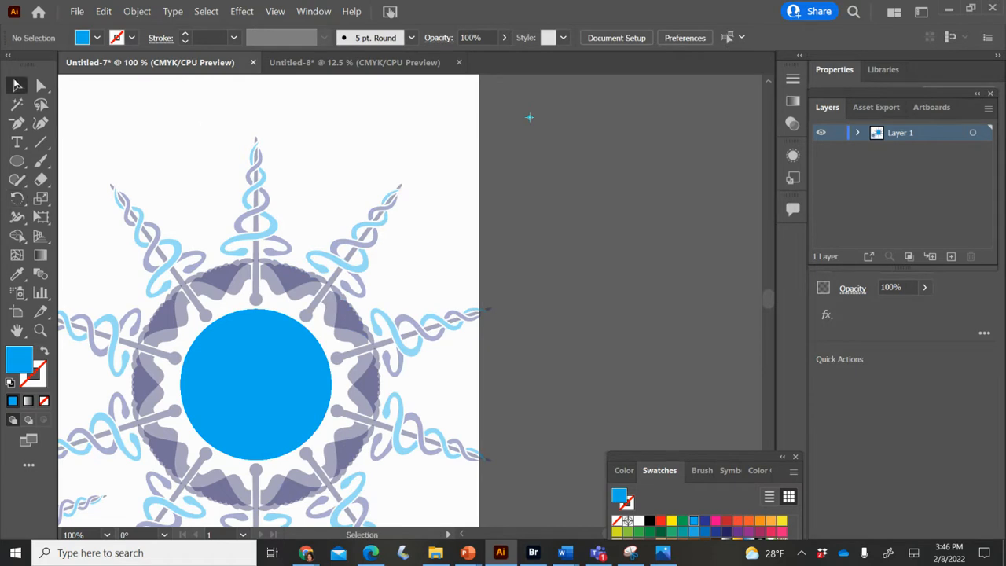
- Move the tiny starburst out of the old small ring to above it, and shift that ring's upper-right caduceus to the left
{"action": "scroll", "coordinate": [324, 153], "scroll_direction": "left", "scroll_amount": 5}
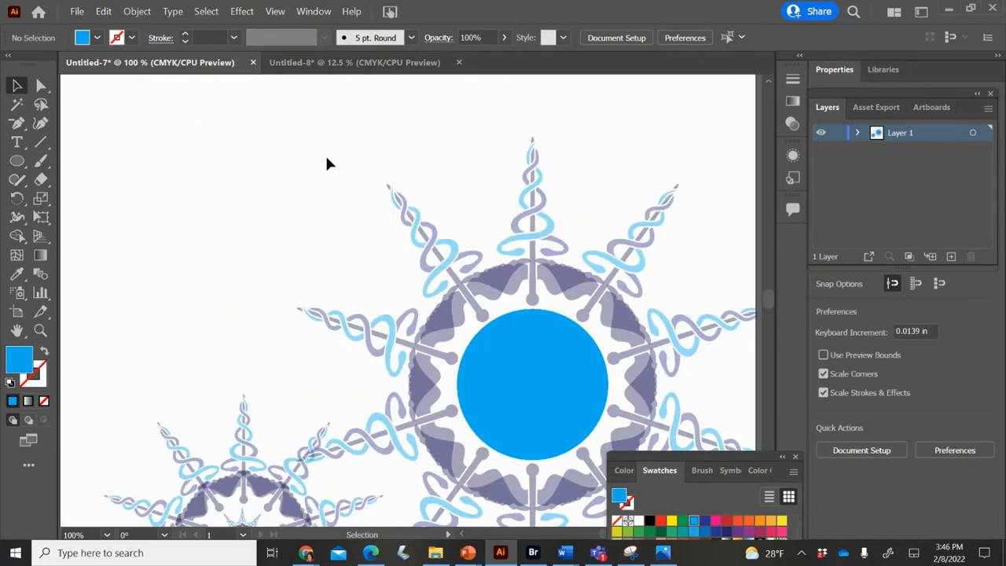
{"action": "scroll", "coordinate": [327, 163], "scroll_direction": "right", "scroll_amount": 3}
{"action": "scroll", "coordinate": [327, 163], "scroll_direction": "down", "scroll_amount": 1}
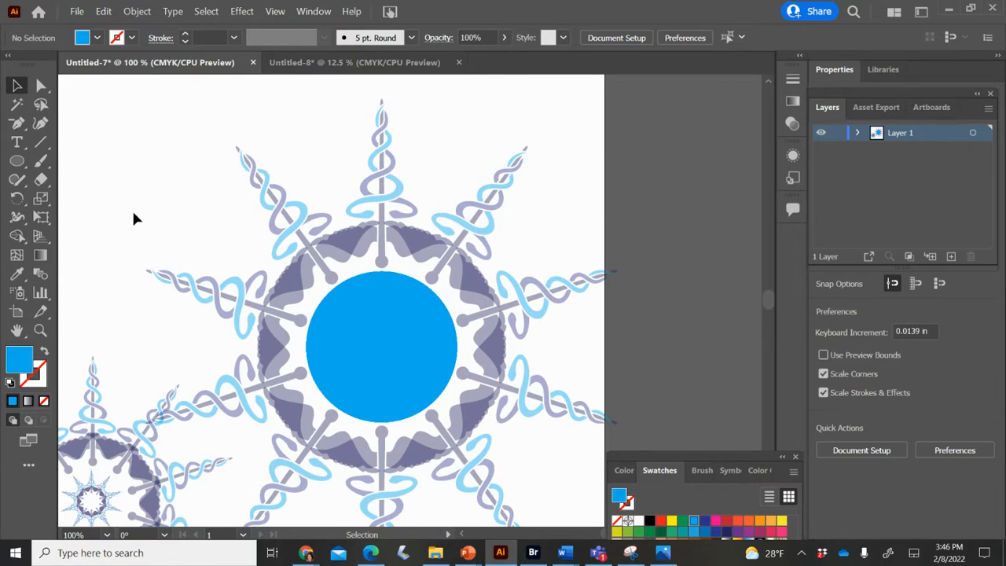
{"action": "left_click_drag", "start_coordinate": [126, 458], "coordinate": [31, 475]}
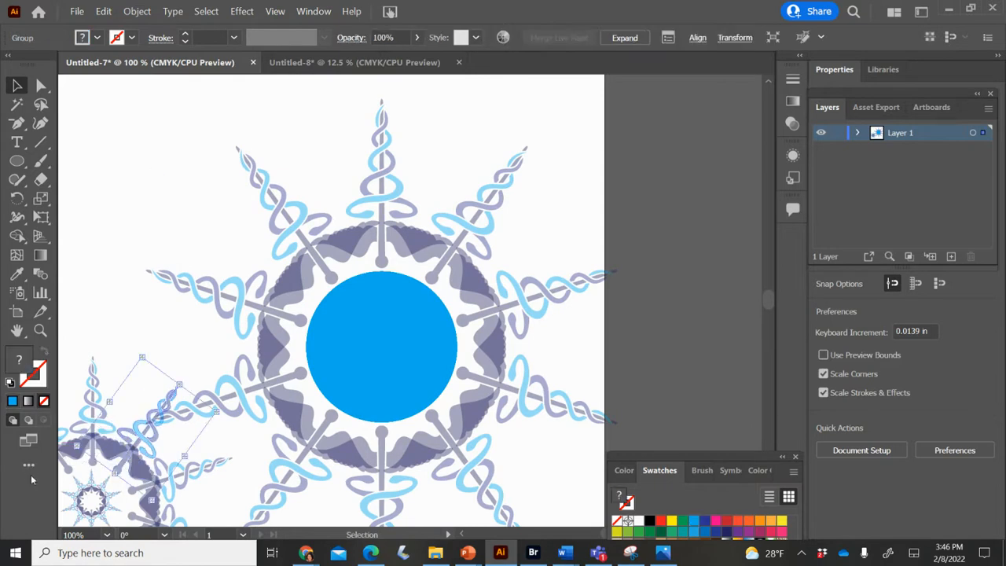
{"action": "left_click_drag", "start_coordinate": [99, 481], "coordinate": [99, 224]}
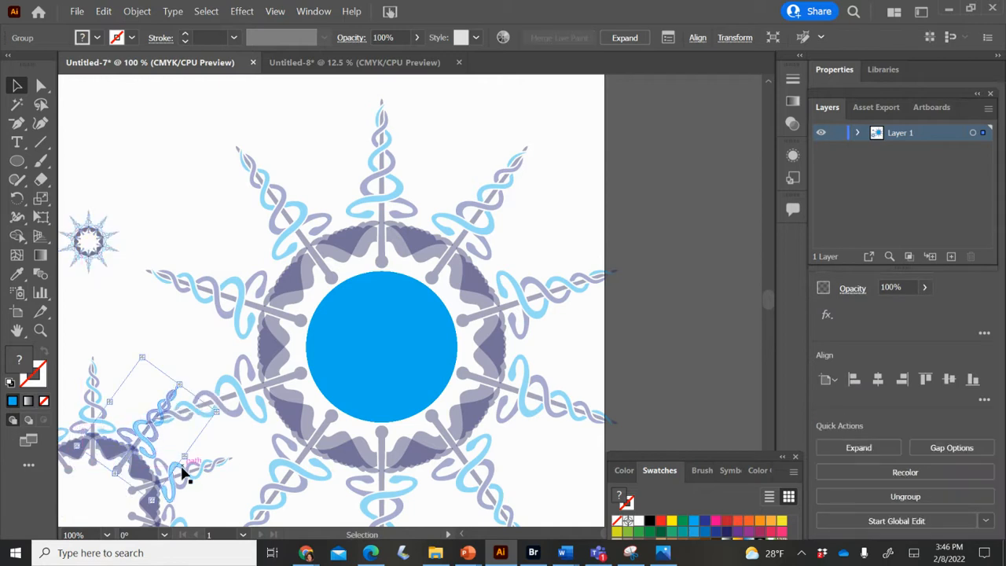
{"action": "left_click_drag", "start_coordinate": [184, 474], "coordinate": [33, 555]}
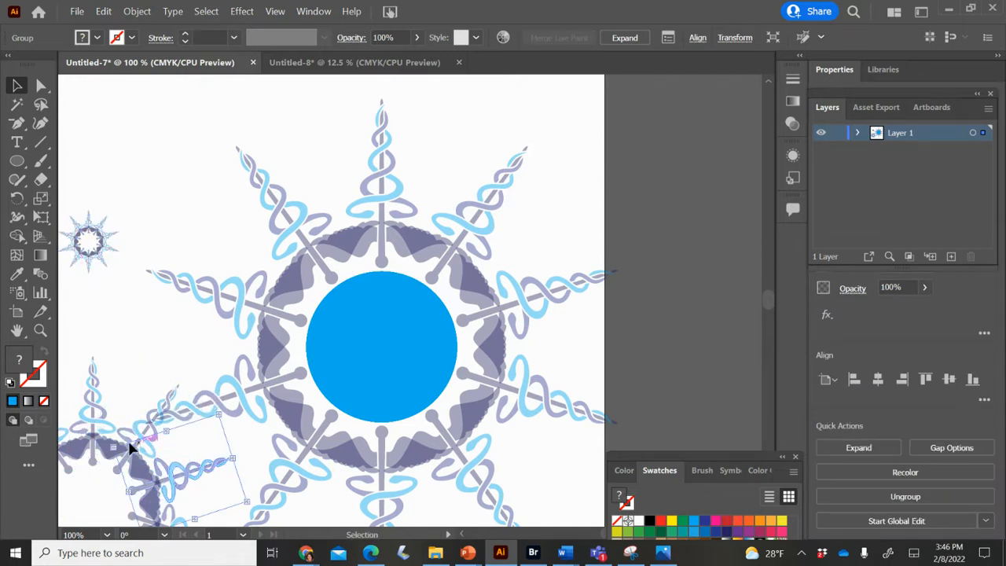
{"action": "left_click_drag", "start_coordinate": [128, 444], "coordinate": [61, 449]}
- Delete every stacked copy of the blue circle from the center of the large caduceus ring
{"action": "left_click", "coordinate": [421, 323]}
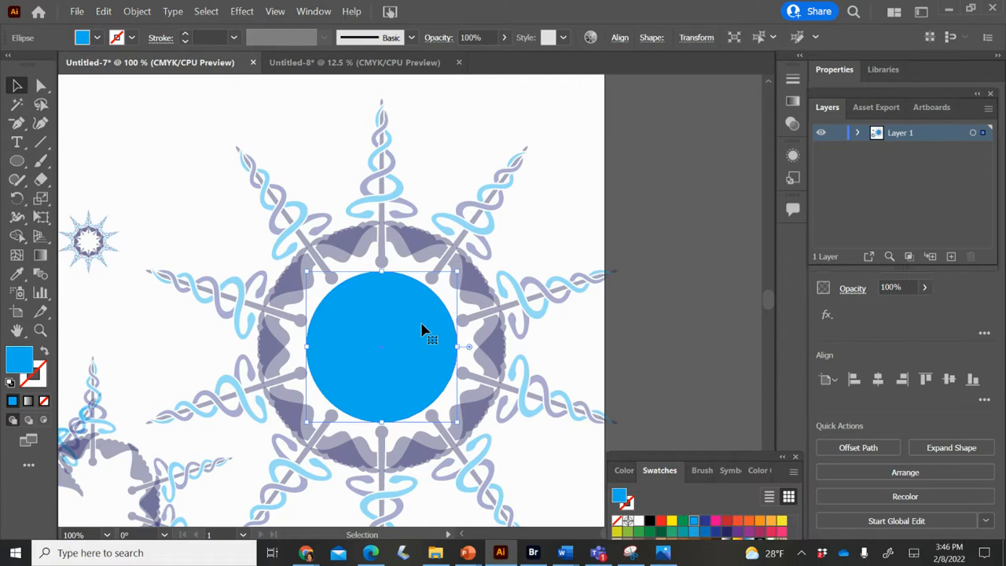
{"action": "left_click", "coordinate": [421, 323], "text": "shift"}
{"action": "left_click", "coordinate": [422, 323], "text": "shift"}
{"action": "left_click", "coordinate": [421, 323], "text": "shift"}
{"action": "left_click", "coordinate": [421, 323], "text": "shift"}
{"action": "left_click", "coordinate": [421, 323], "text": "shift"}
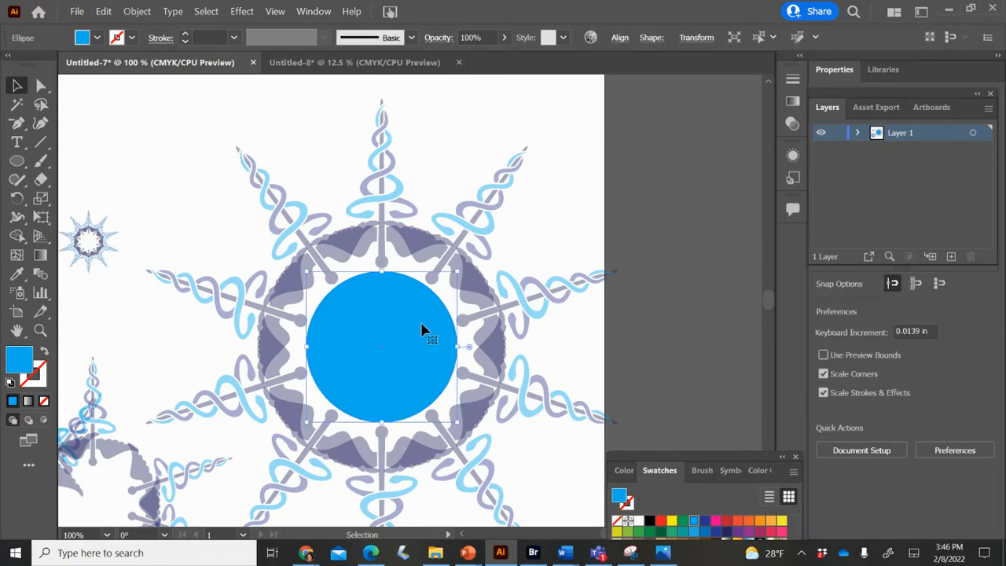
{"action": "left_click", "coordinate": [421, 323], "text": "shift"}
{"action": "left_click", "coordinate": [421, 323], "text": "shift"}
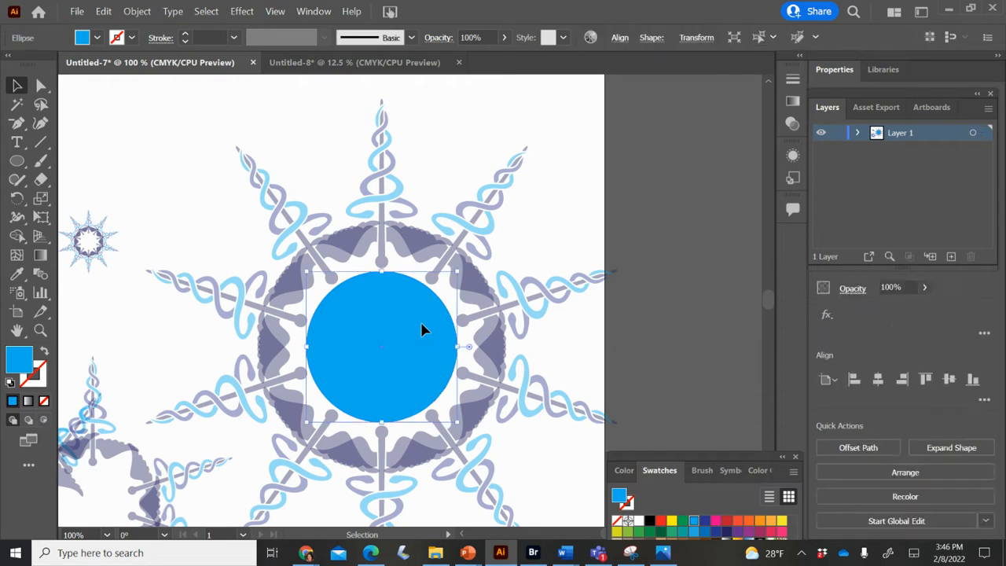
{"action": "left_click", "coordinate": [421, 323], "text": "shift"}
{"action": "left_click", "coordinate": [421, 323], "text": "shift"}
{"action": "left_click", "coordinate": [421, 323], "text": "shift"}
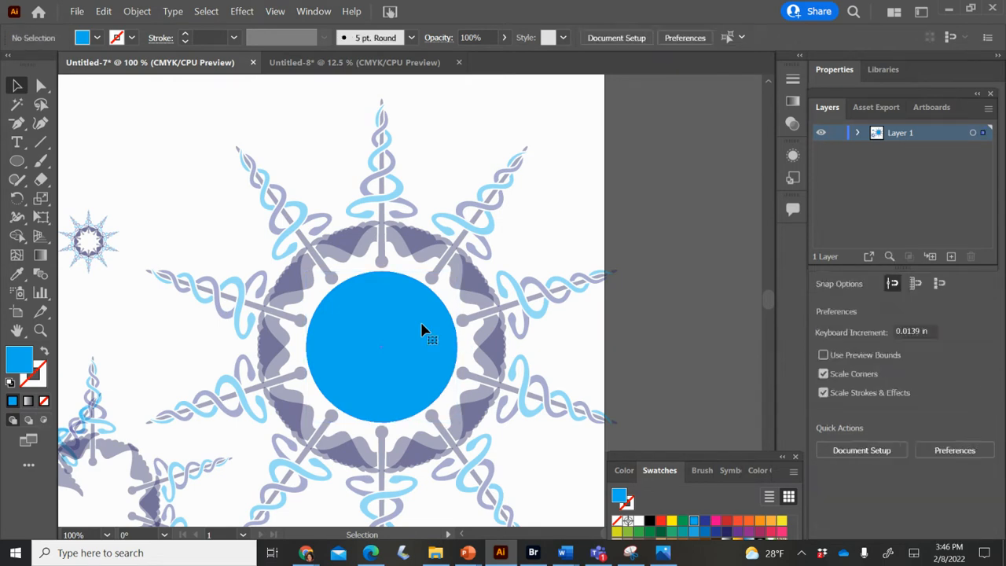
{"action": "left_click", "coordinate": [421, 323], "text": "shift"}
{"action": "key", "text": "Delete"}
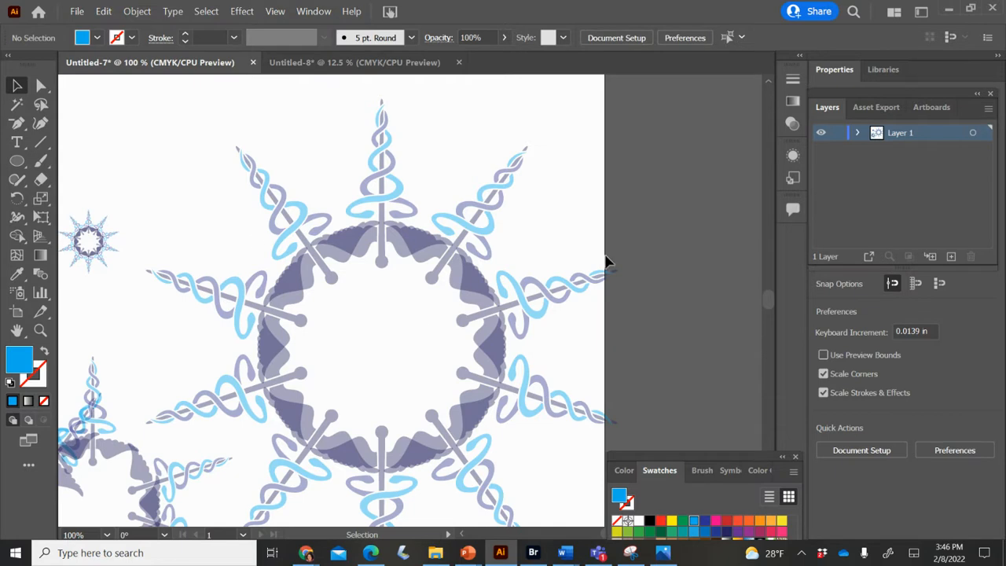
- Group the ten caducei of the large ring, leaving out the small ring's caduceus, and move the group up and to the right
{"action": "left_click_drag", "start_coordinate": [199, 158], "coordinate": [633, 503]}
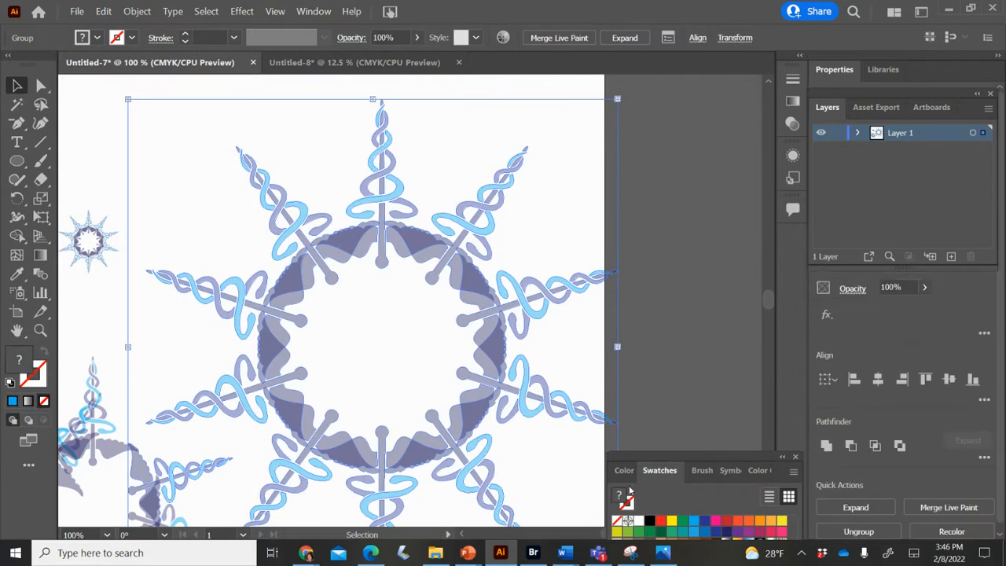
{"action": "left_click", "coordinate": [202, 471], "text": "shift"}
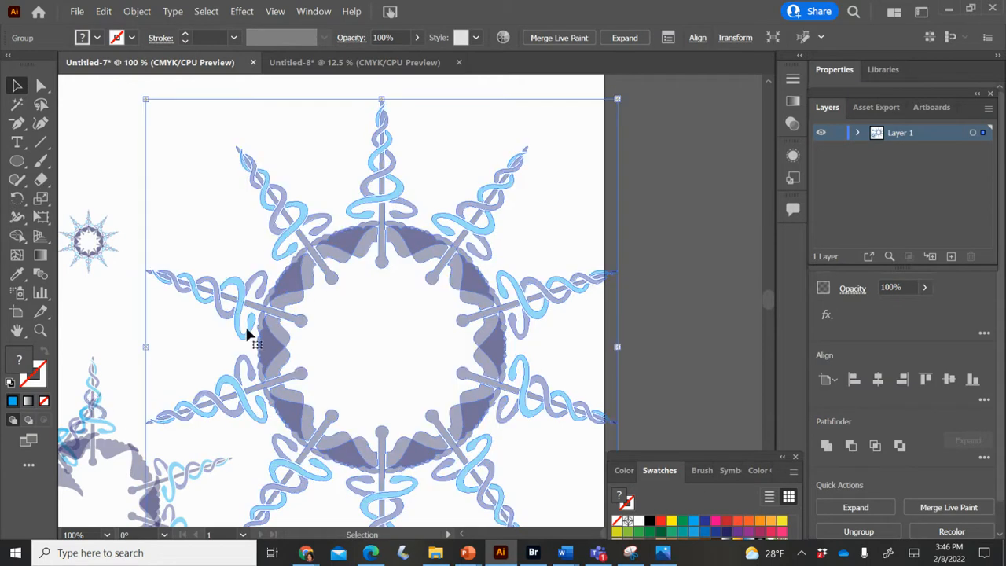
{"action": "left_click_drag", "start_coordinate": [264, 334], "coordinate": [420, 223]}
{"action": "left_click", "coordinate": [259, 236]}
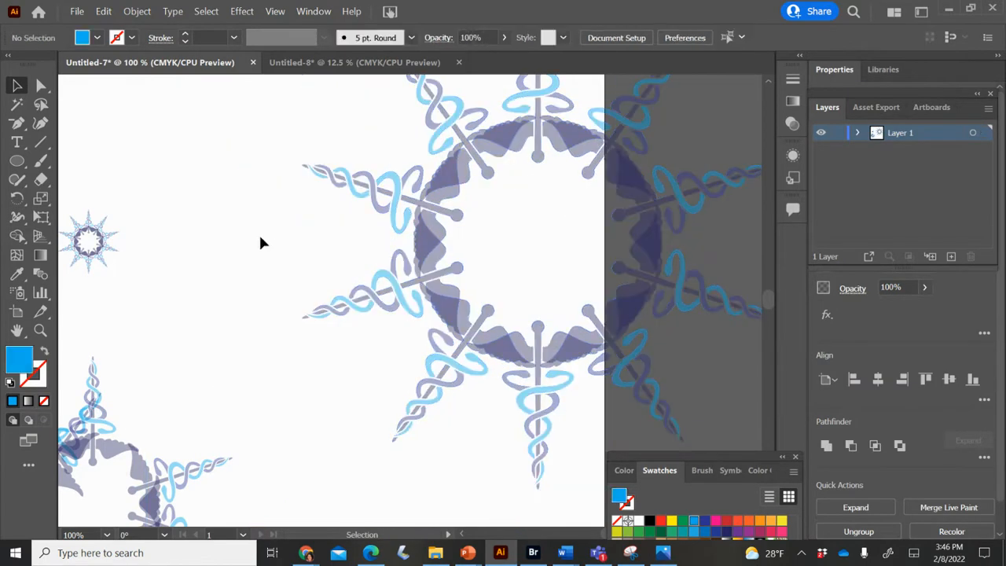
- Duplicate the large caduceus ring and scale the copy down proportionally to slightly more than half its size
{"action": "left_click", "coordinate": [405, 198]}
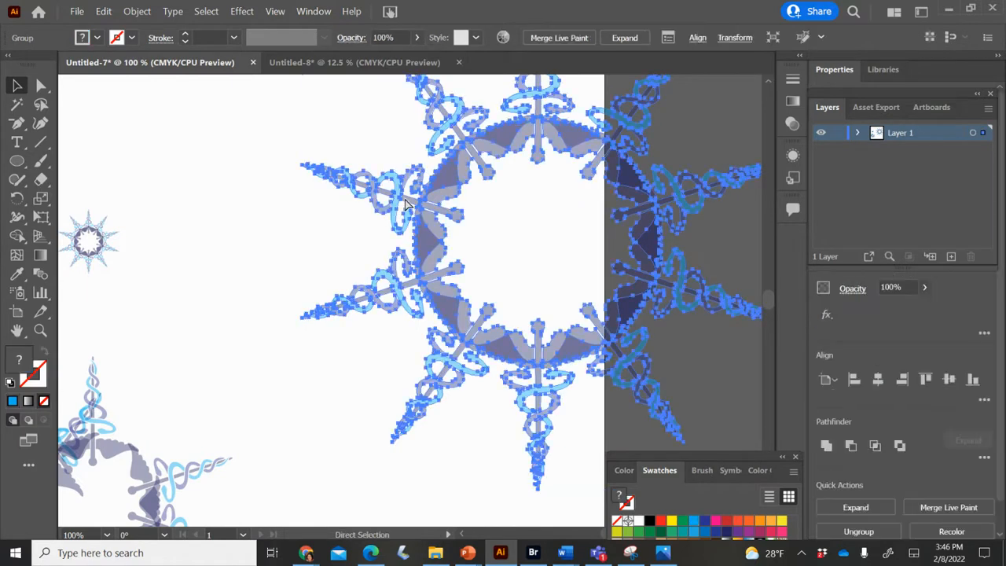
{"action": "key", "text": "ctrl+c"}
{"action": "key", "text": "ctrl+v"}
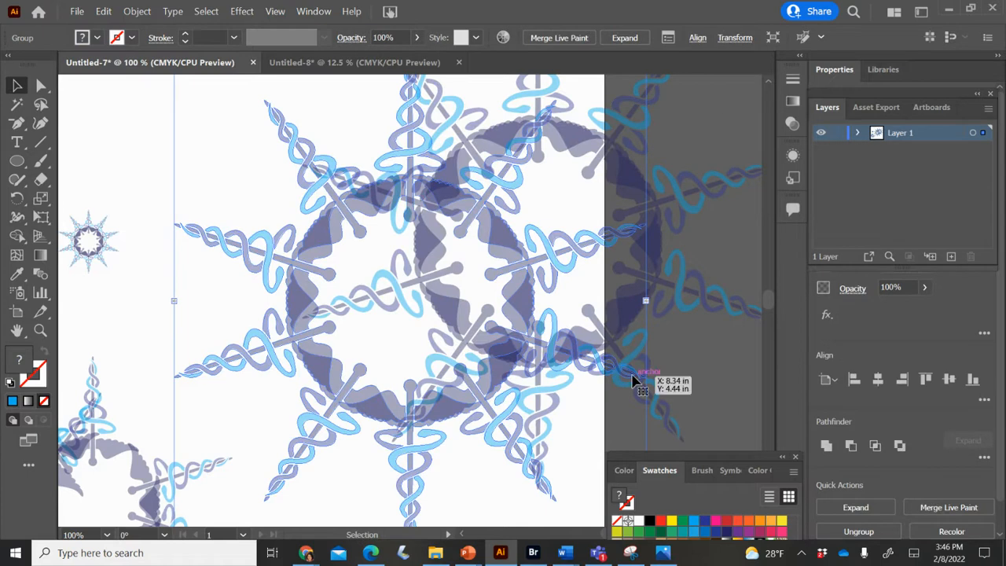
{"action": "key", "text": "ctrl+minus"}
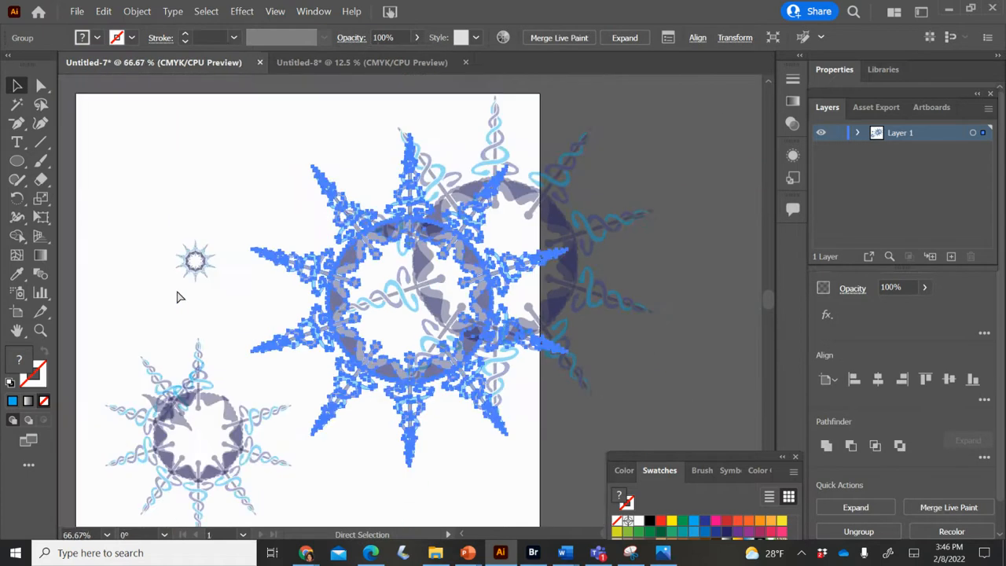
{"action": "key", "text": "ctrl+minus"}
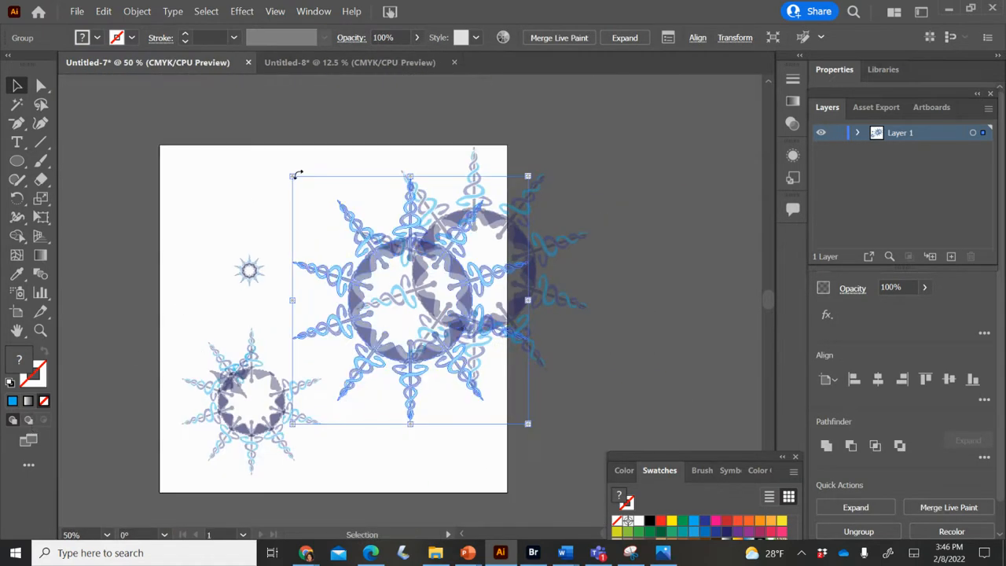
{"action": "left_click_drag", "start_coordinate": [292, 176], "coordinate": [393, 283]}
{"action": "left_click_drag", "start_coordinate": [534, 282], "coordinate": [536, 282]}
- Place the smaller ring in the center of the large one and rotate it so its points fall between the outer caducei
{"action": "left_click", "coordinate": [463, 346]}
{"action": "left_click_drag", "start_coordinate": [452, 385], "coordinate": [460, 298]}
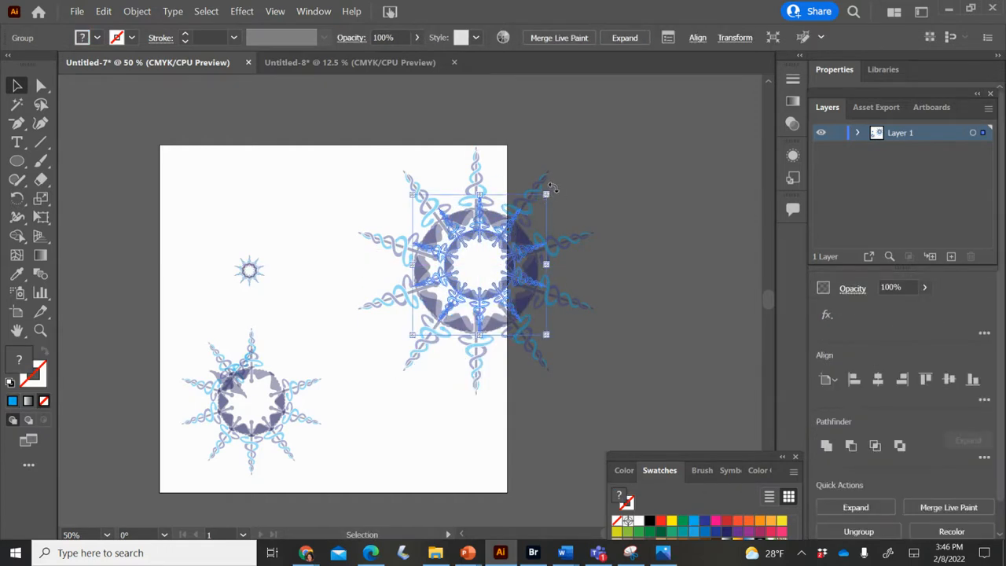
{"action": "left_click_drag", "start_coordinate": [553, 191], "coordinate": [509, 263]}
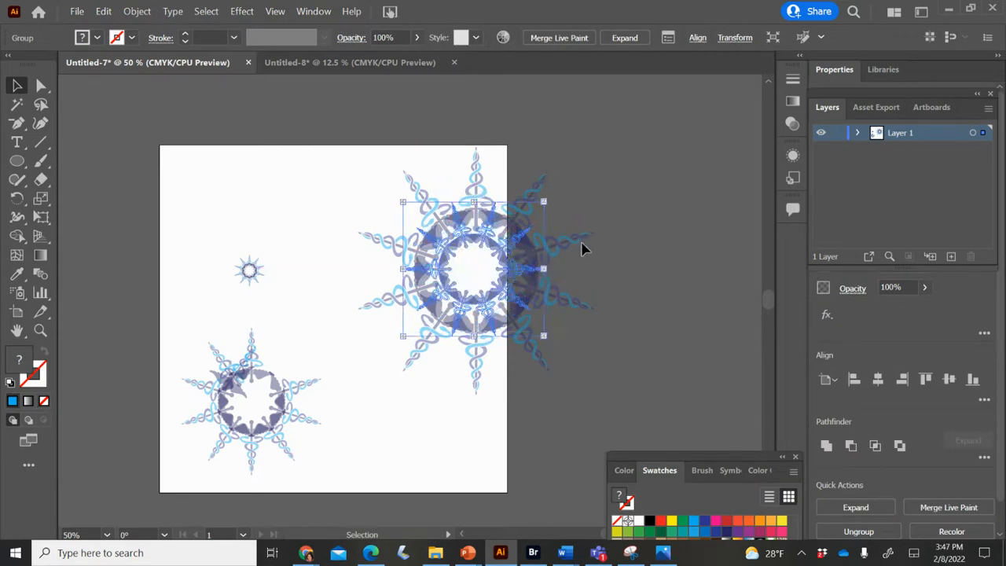